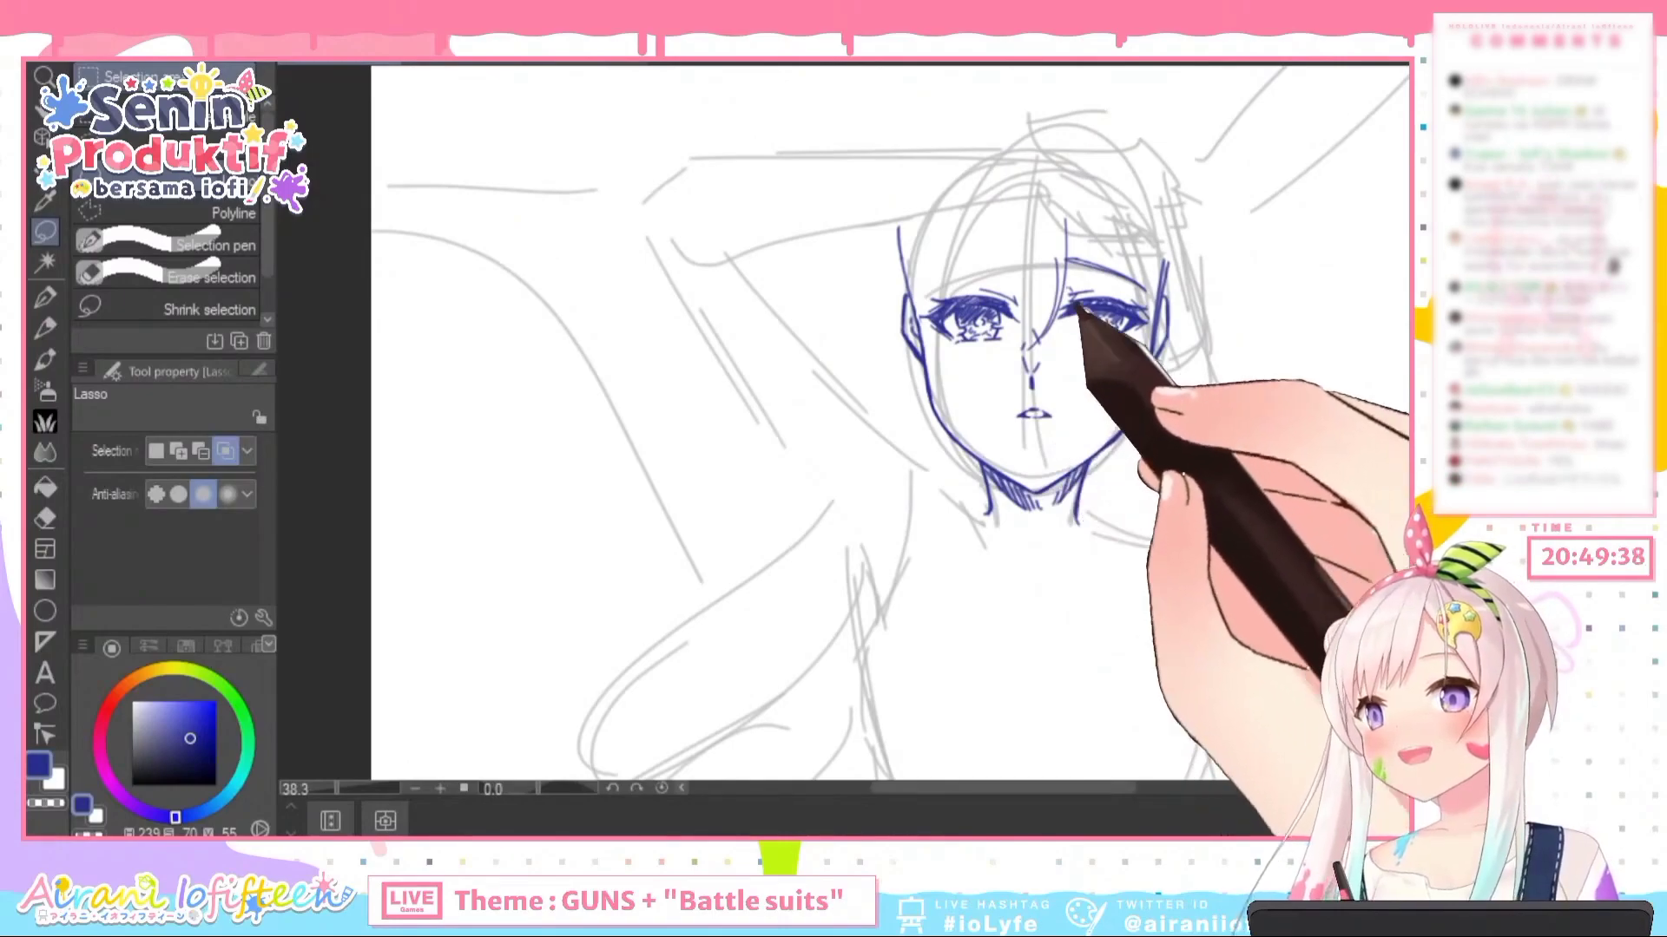
Extend the neck's side outline below the jaw with the Mechanical pencil at size 9
left_click(45, 328)
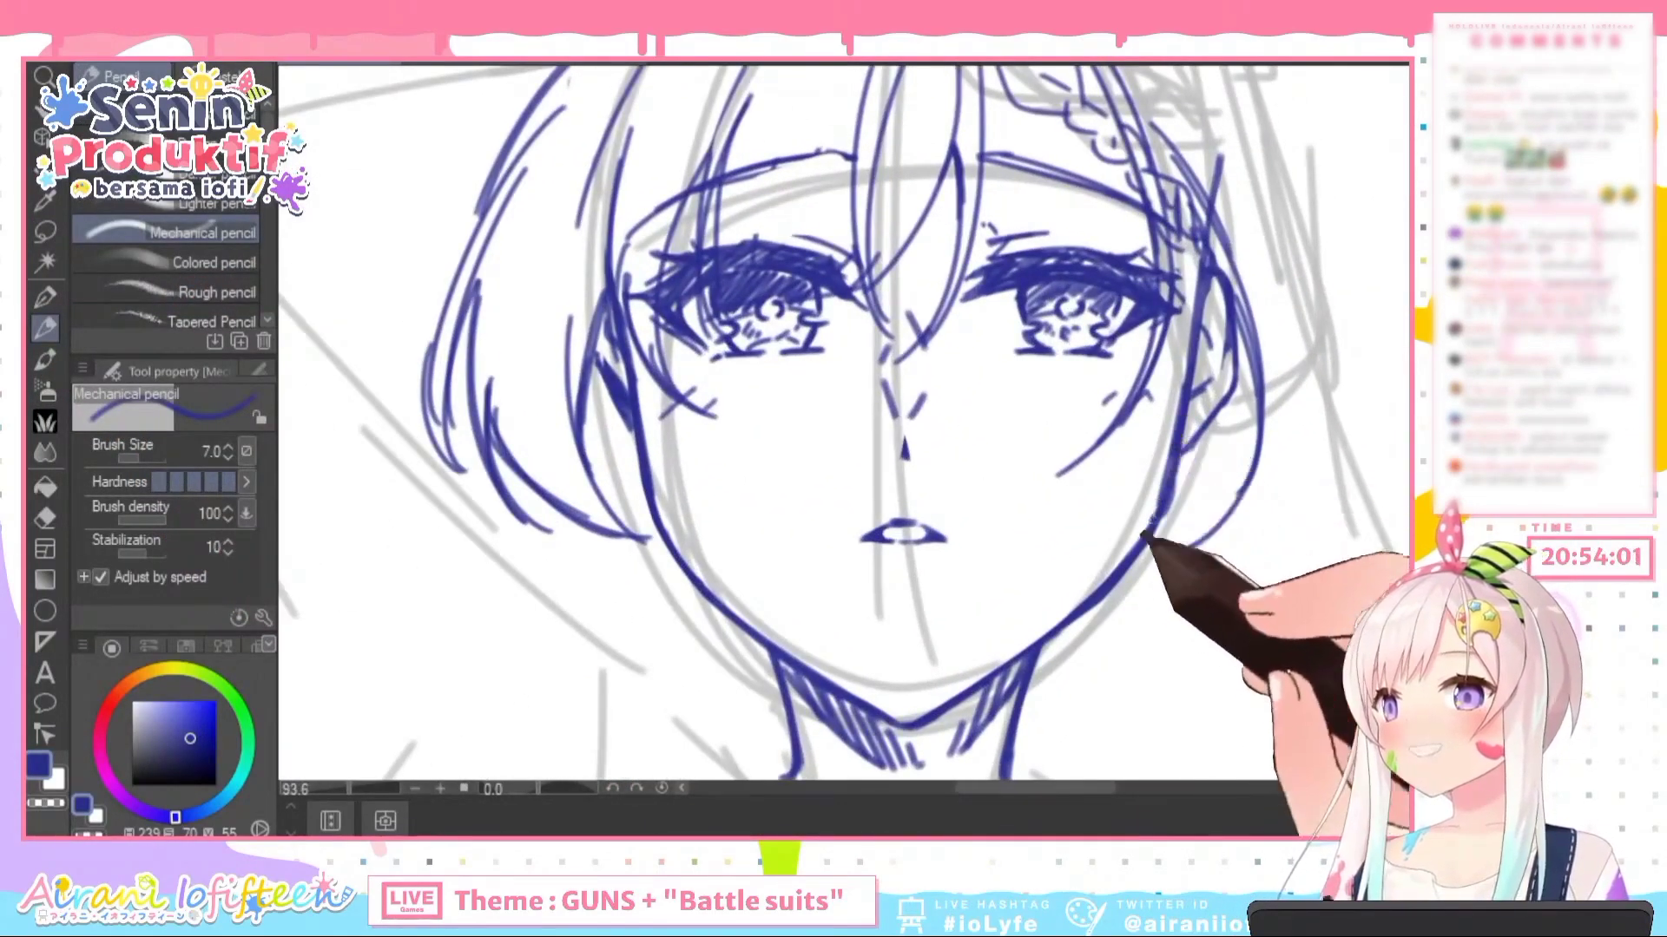
key("ctrl+minus")
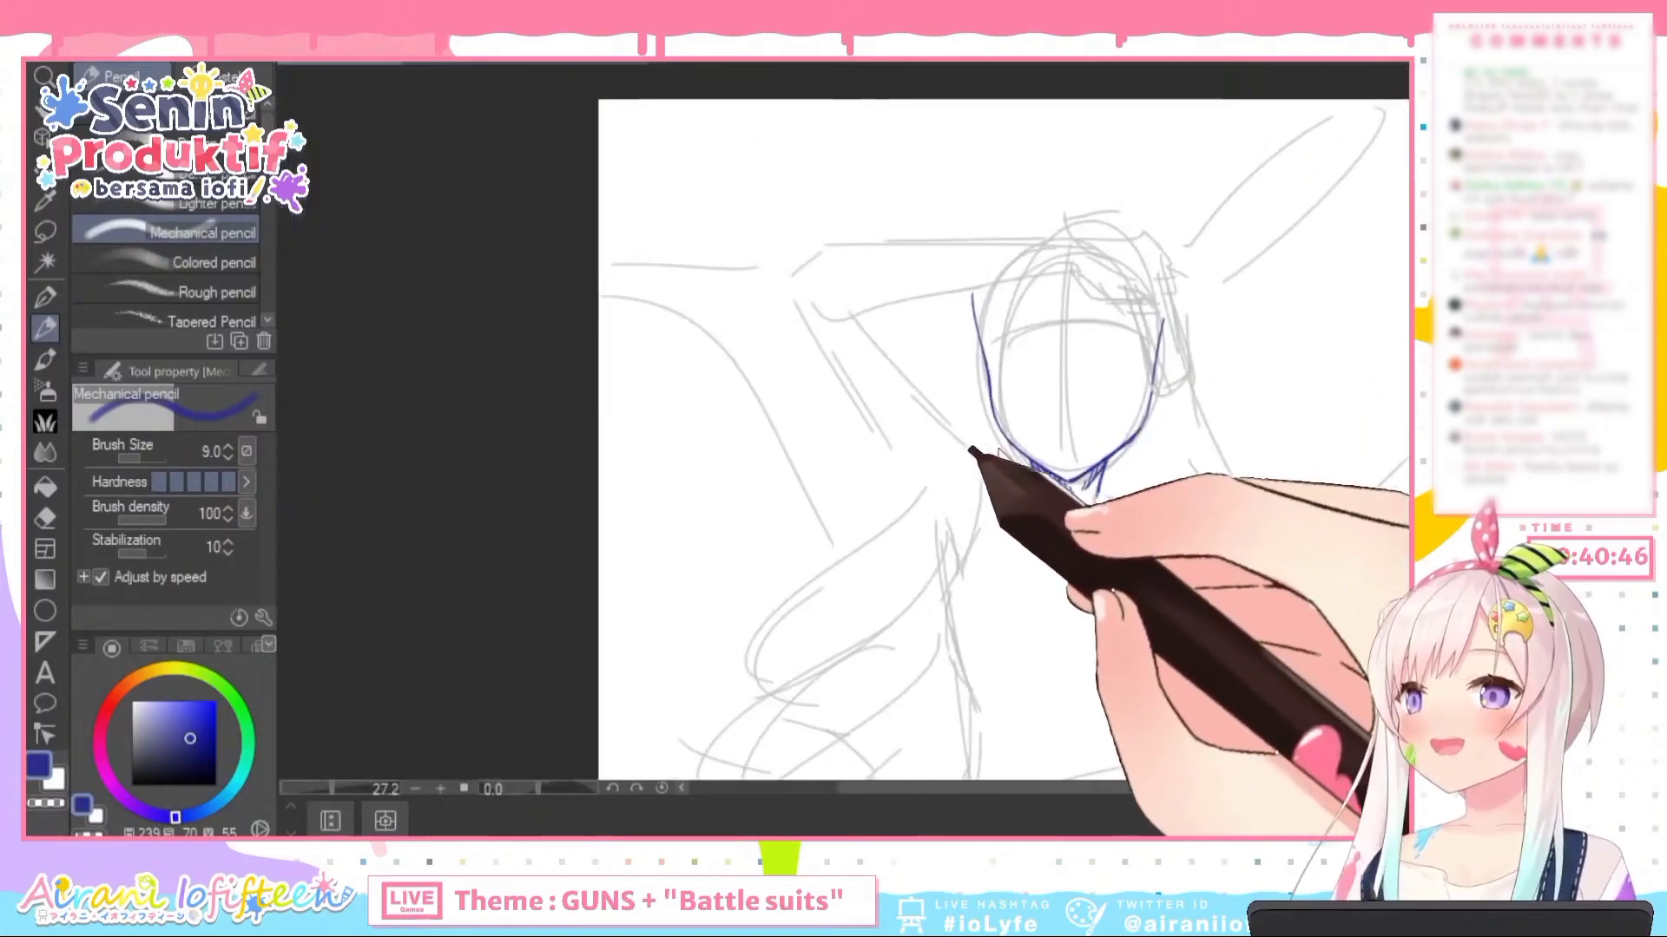
scroll(1096, 444, "up", 5)
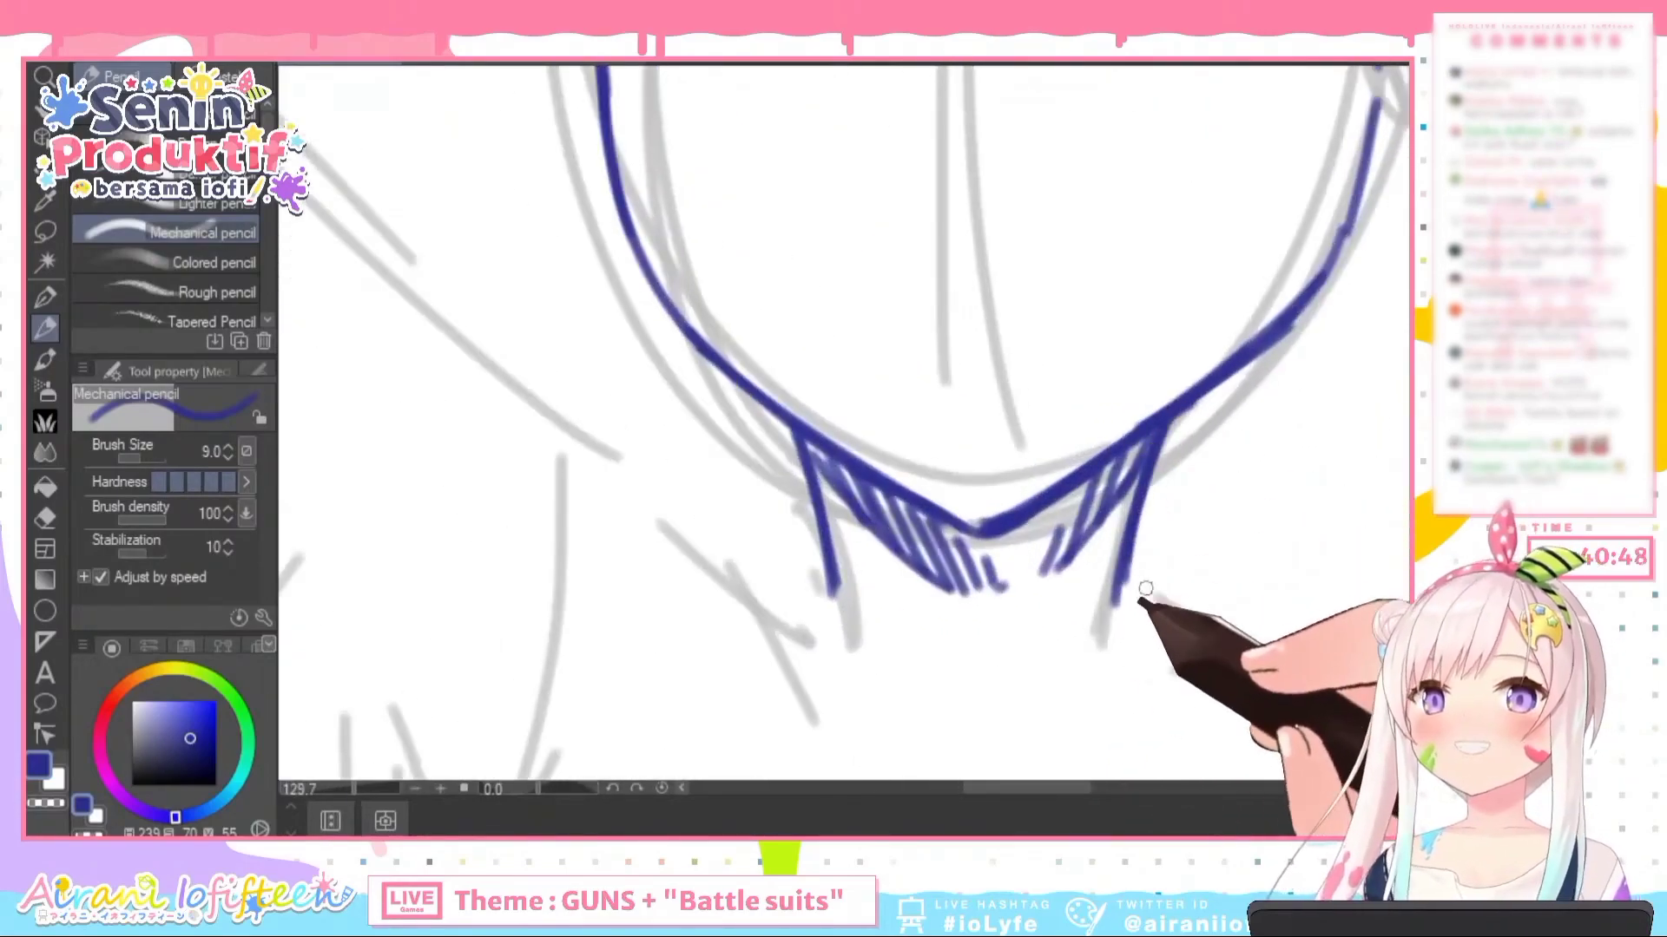
left_click_drag(831, 580, 806, 607)
scroll(888, 505, "down", 6)
Sketch the nose as short dashes along the face's vertical centre guideline
scroll(887, 500, "up", 5)
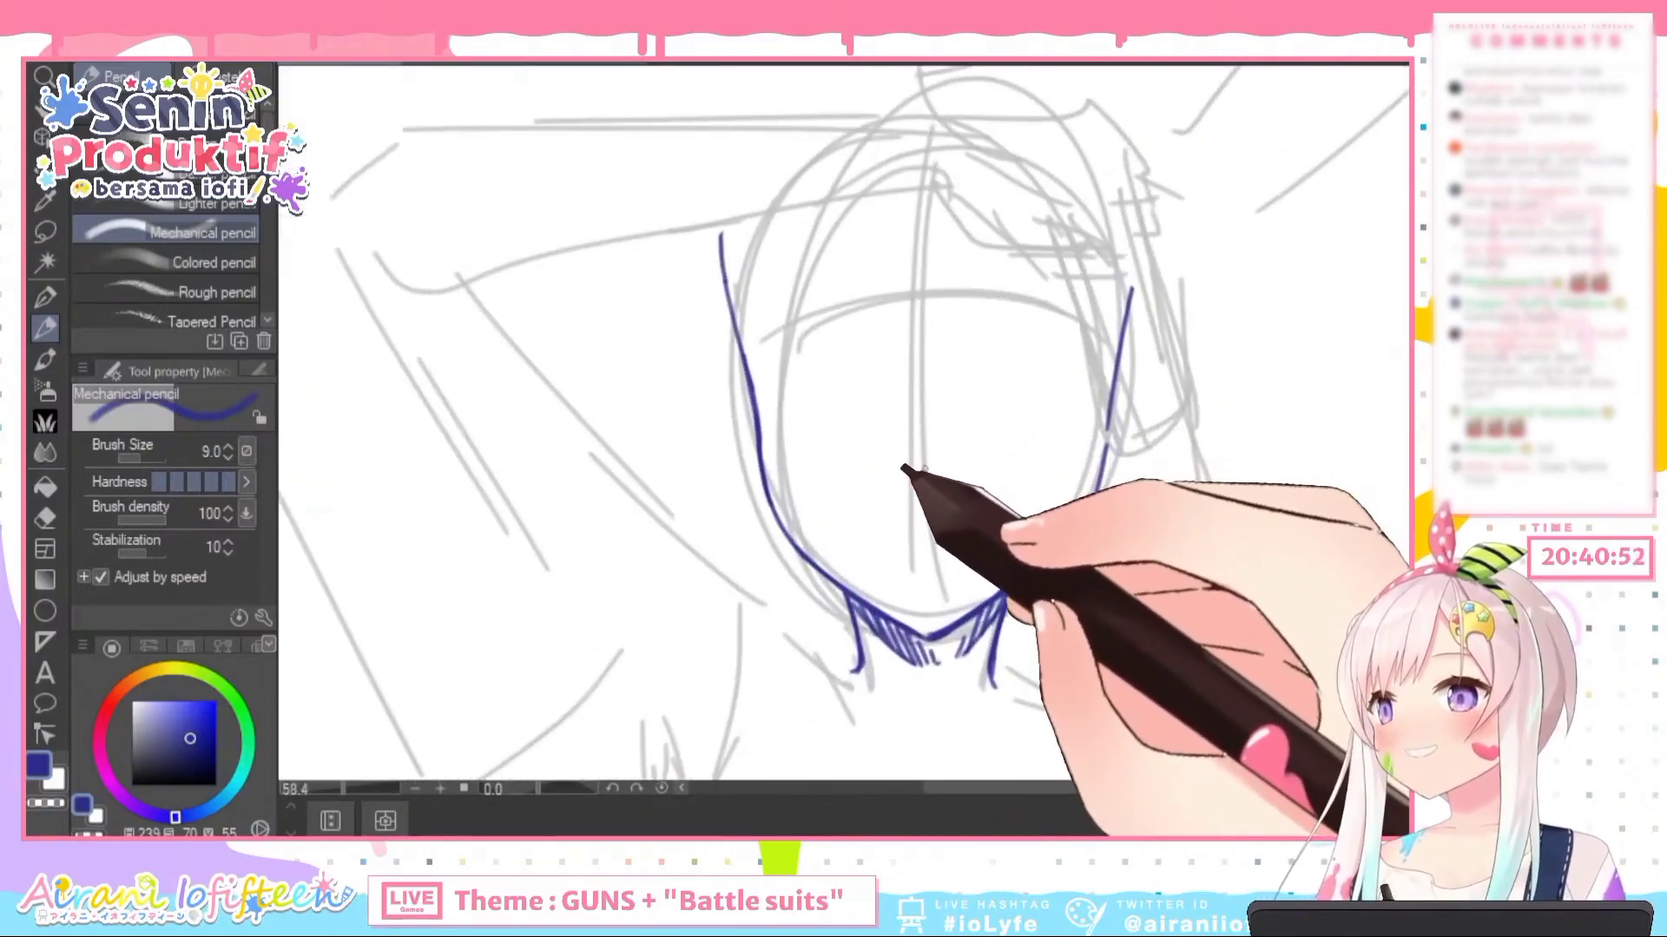
left_click_drag(927, 483, 929, 506)
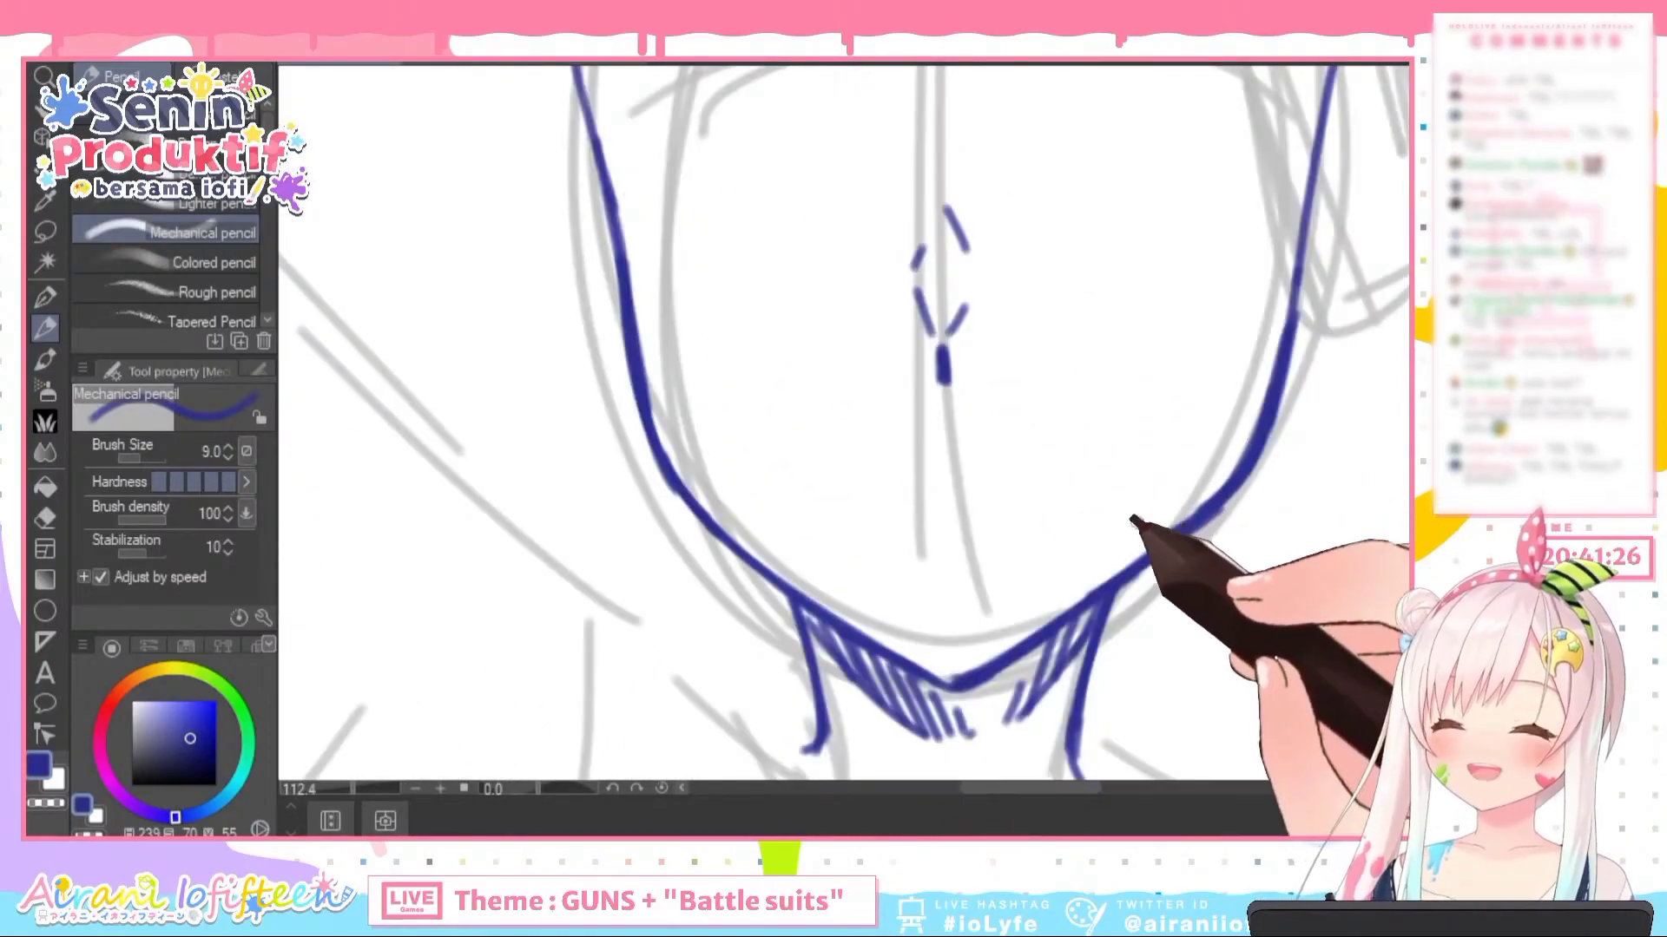
scroll(1117, 538, "down", 3)
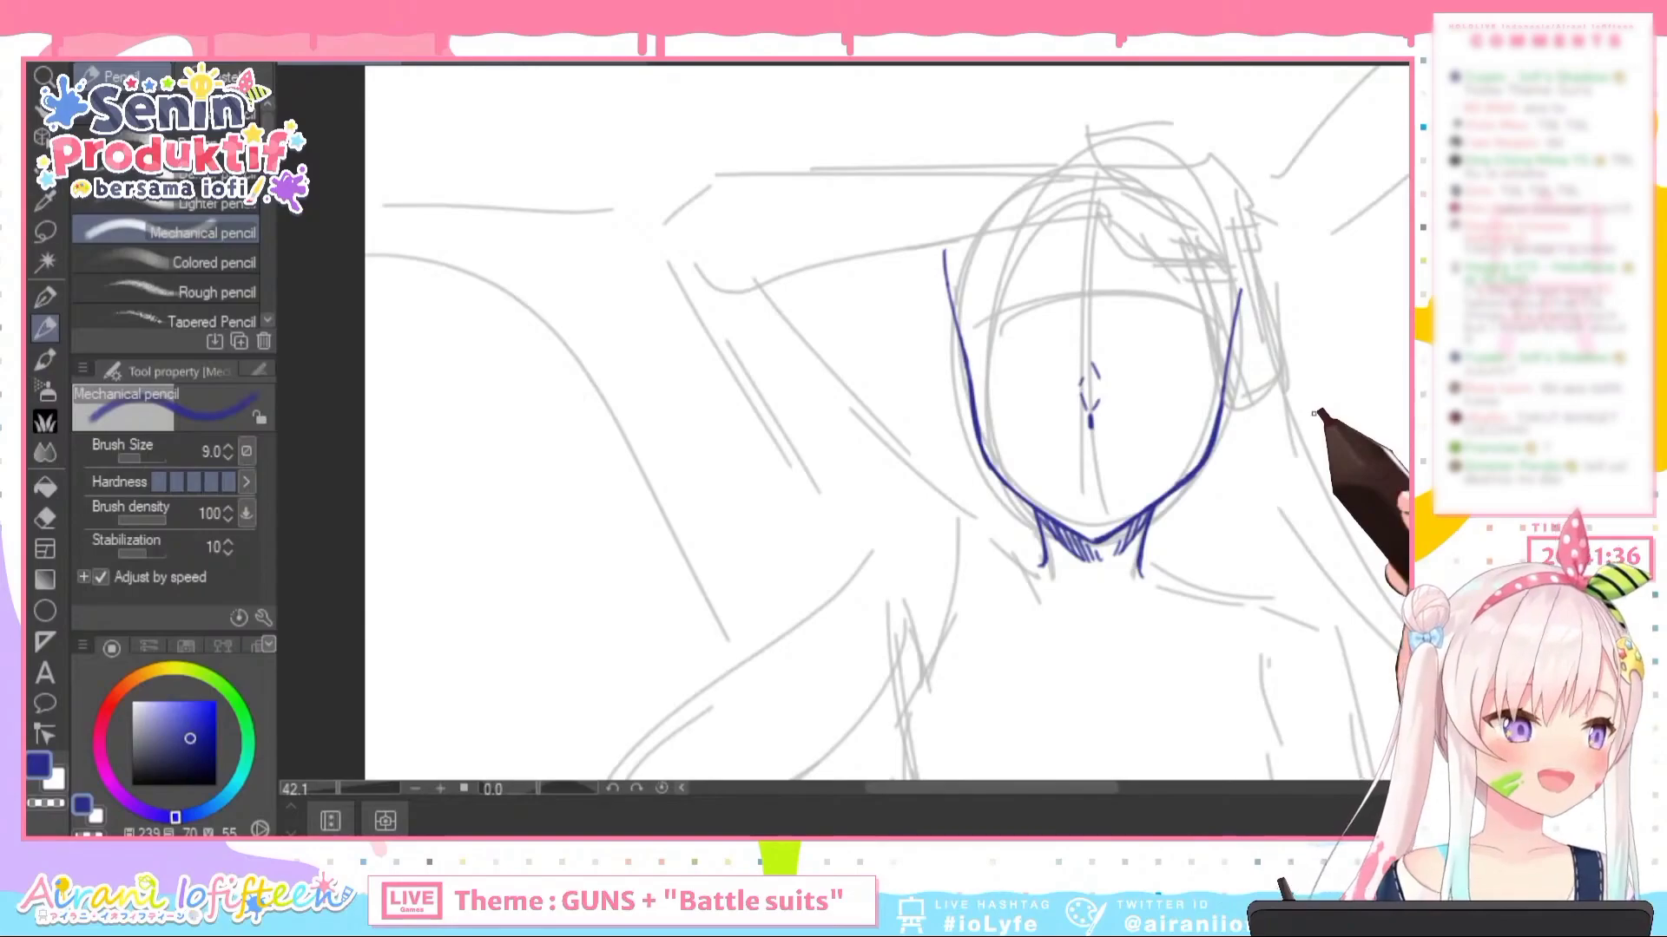
scroll(1222, 354, "up", 2)
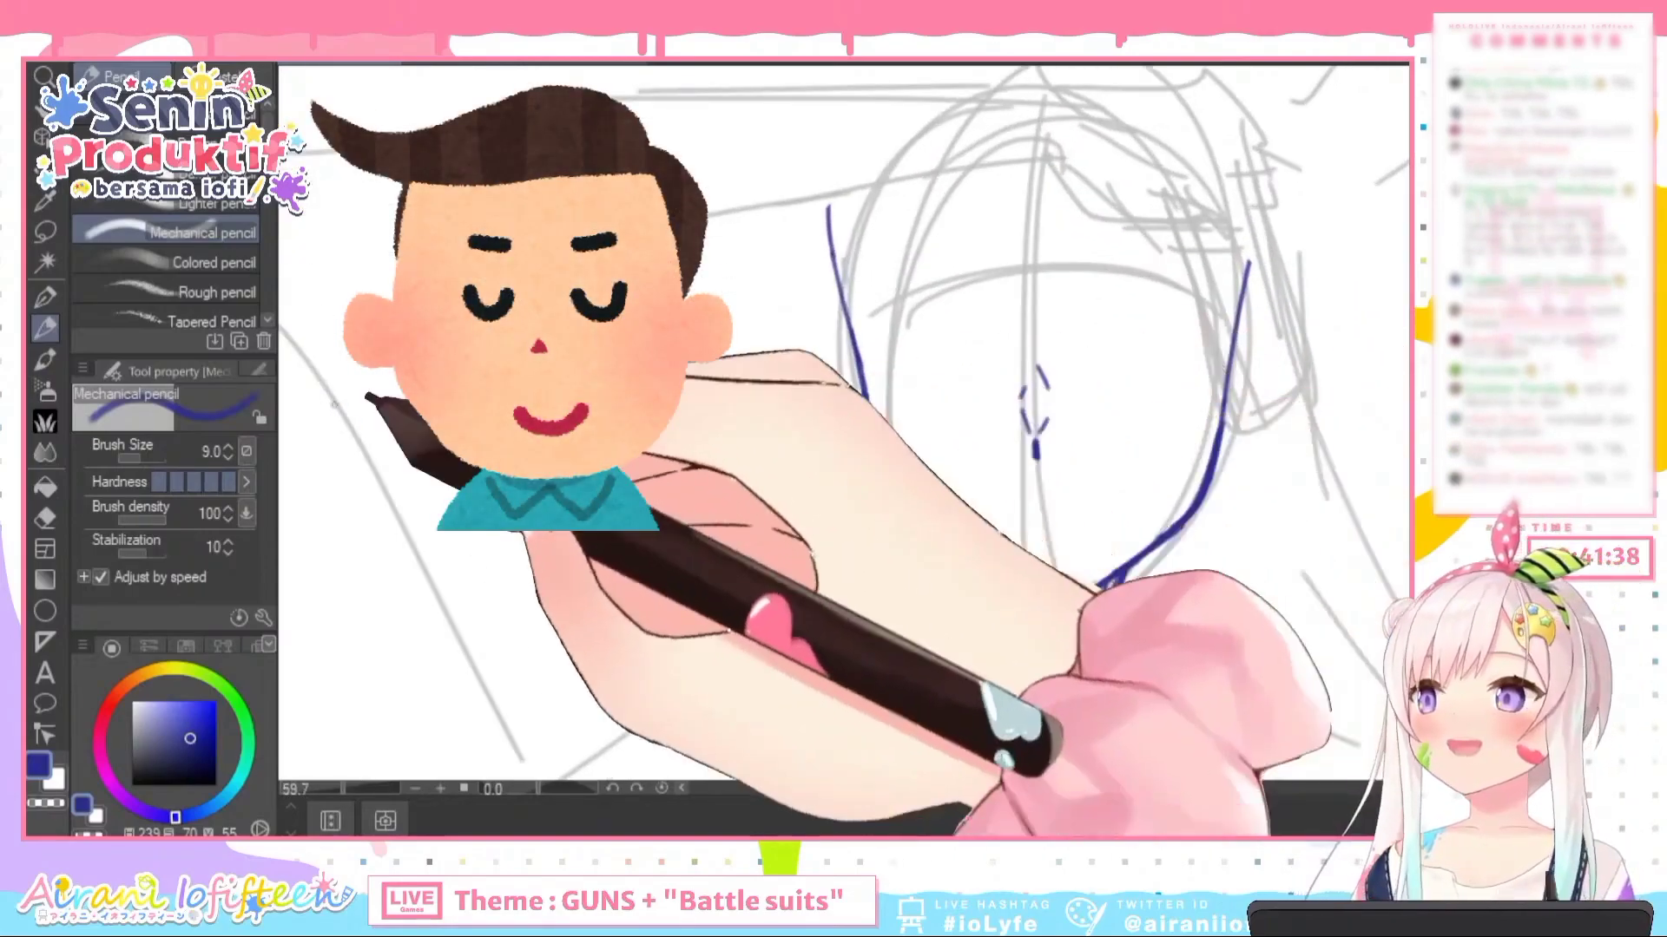
Try erasing the nose dashes with the Soft eraser at size 44.3
key("e")
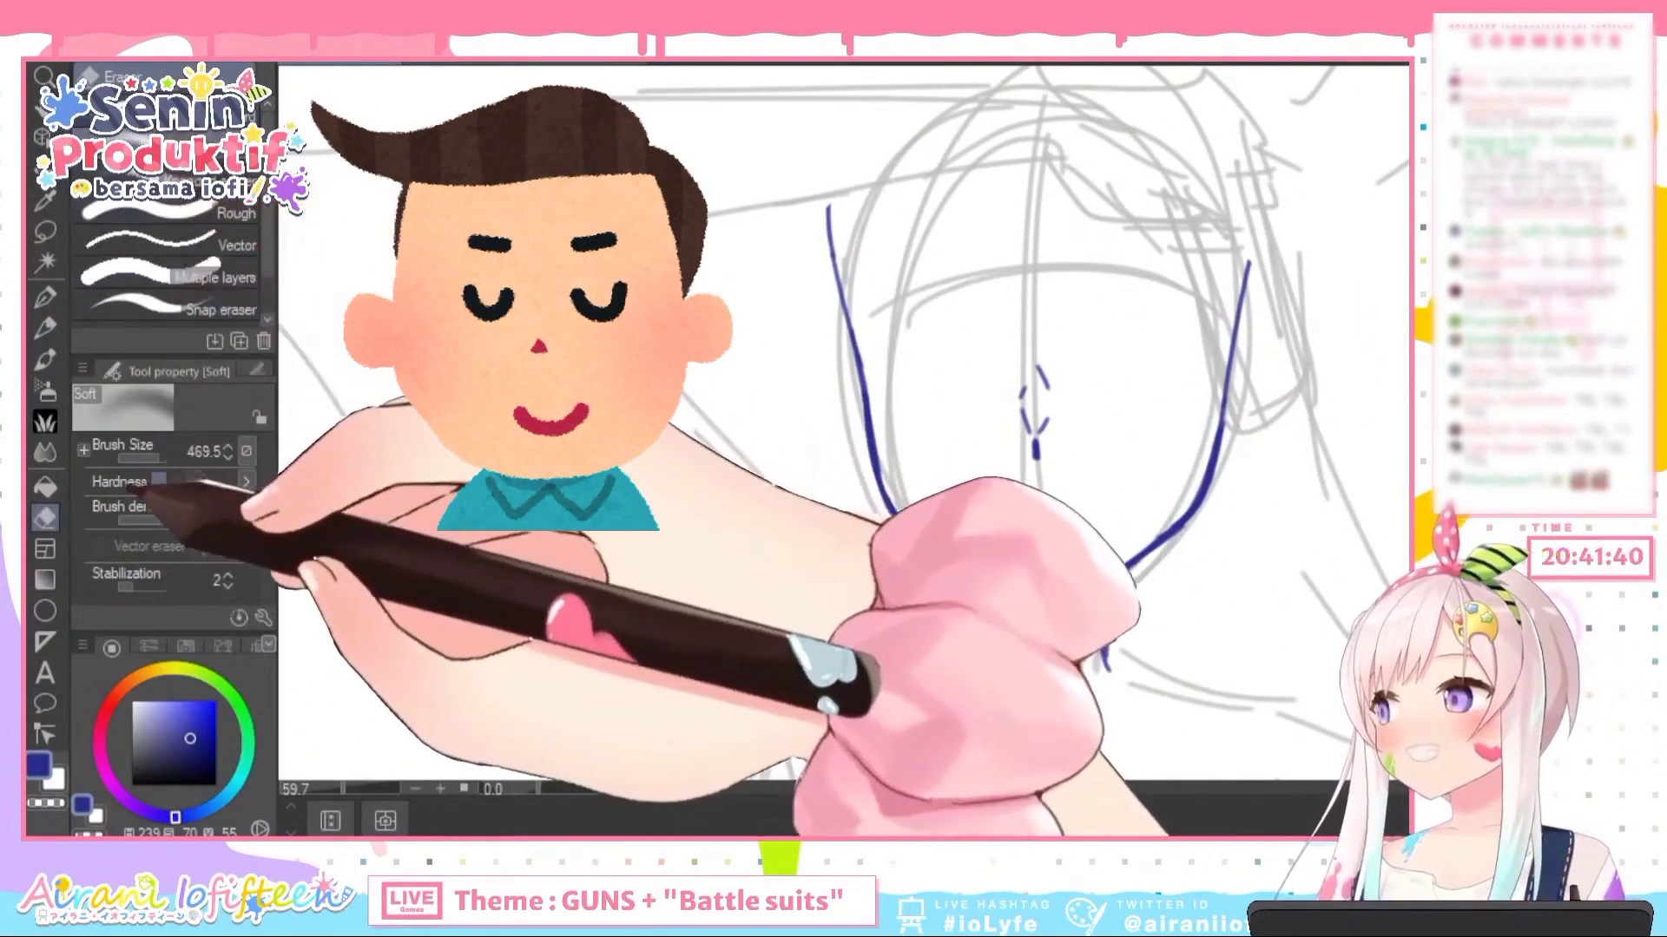
left_click_drag(158, 458, 147, 458)
left_click_drag(1037, 453, 1022, 391)
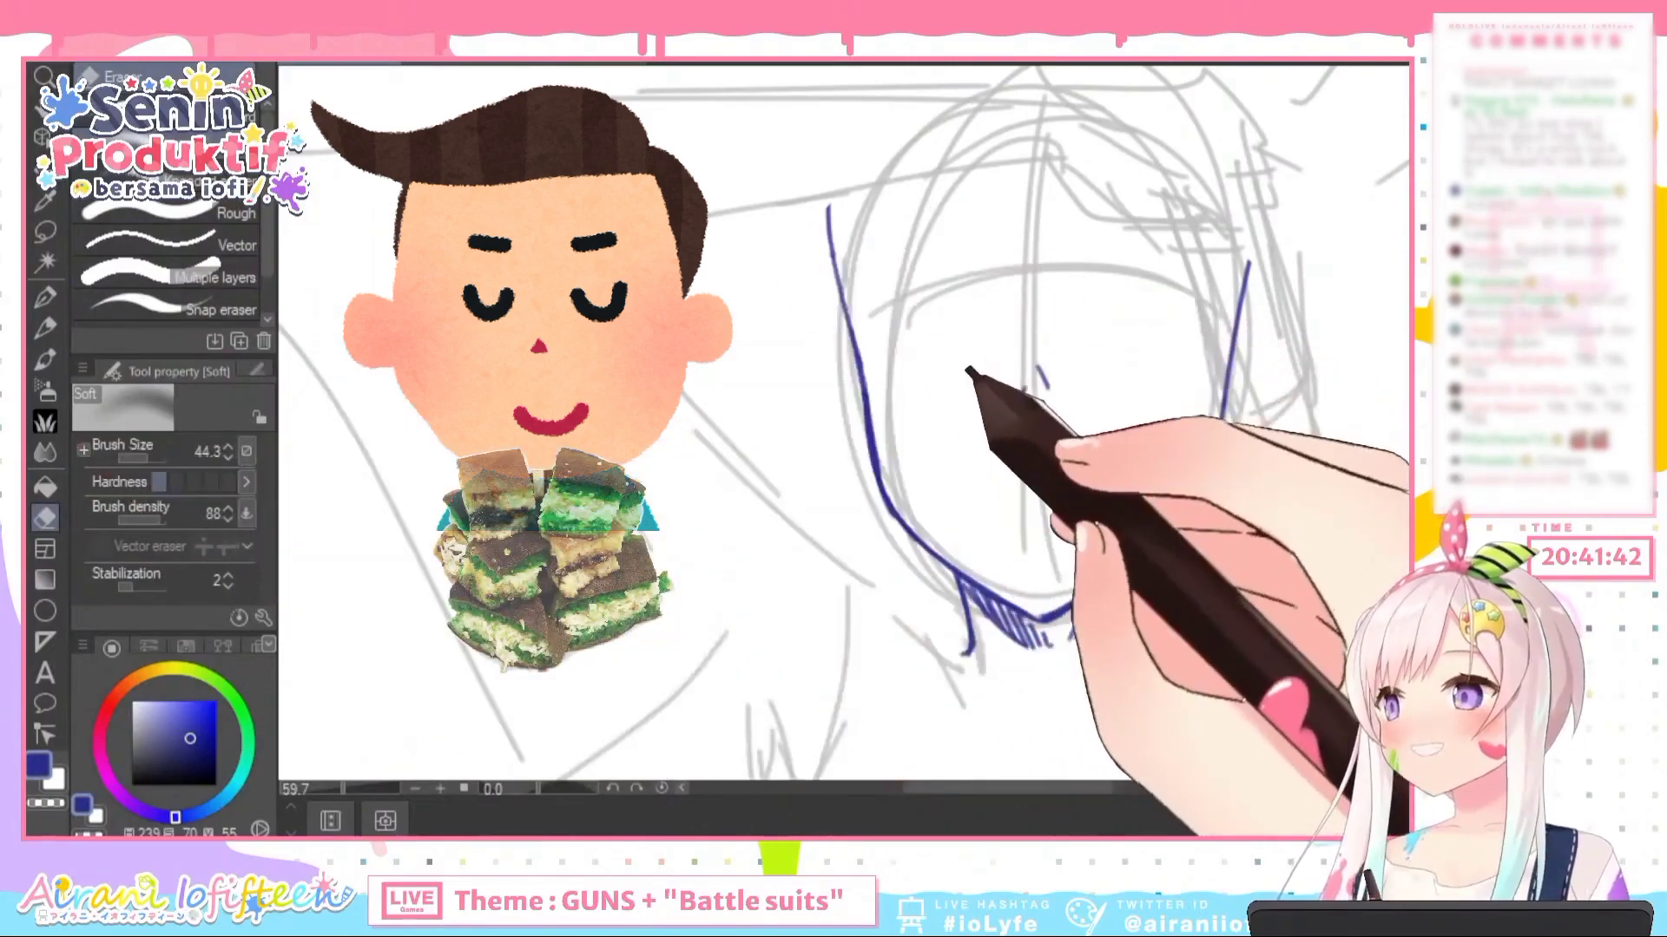
scroll(932, 323, "up", 2)
key("ctrl+z")
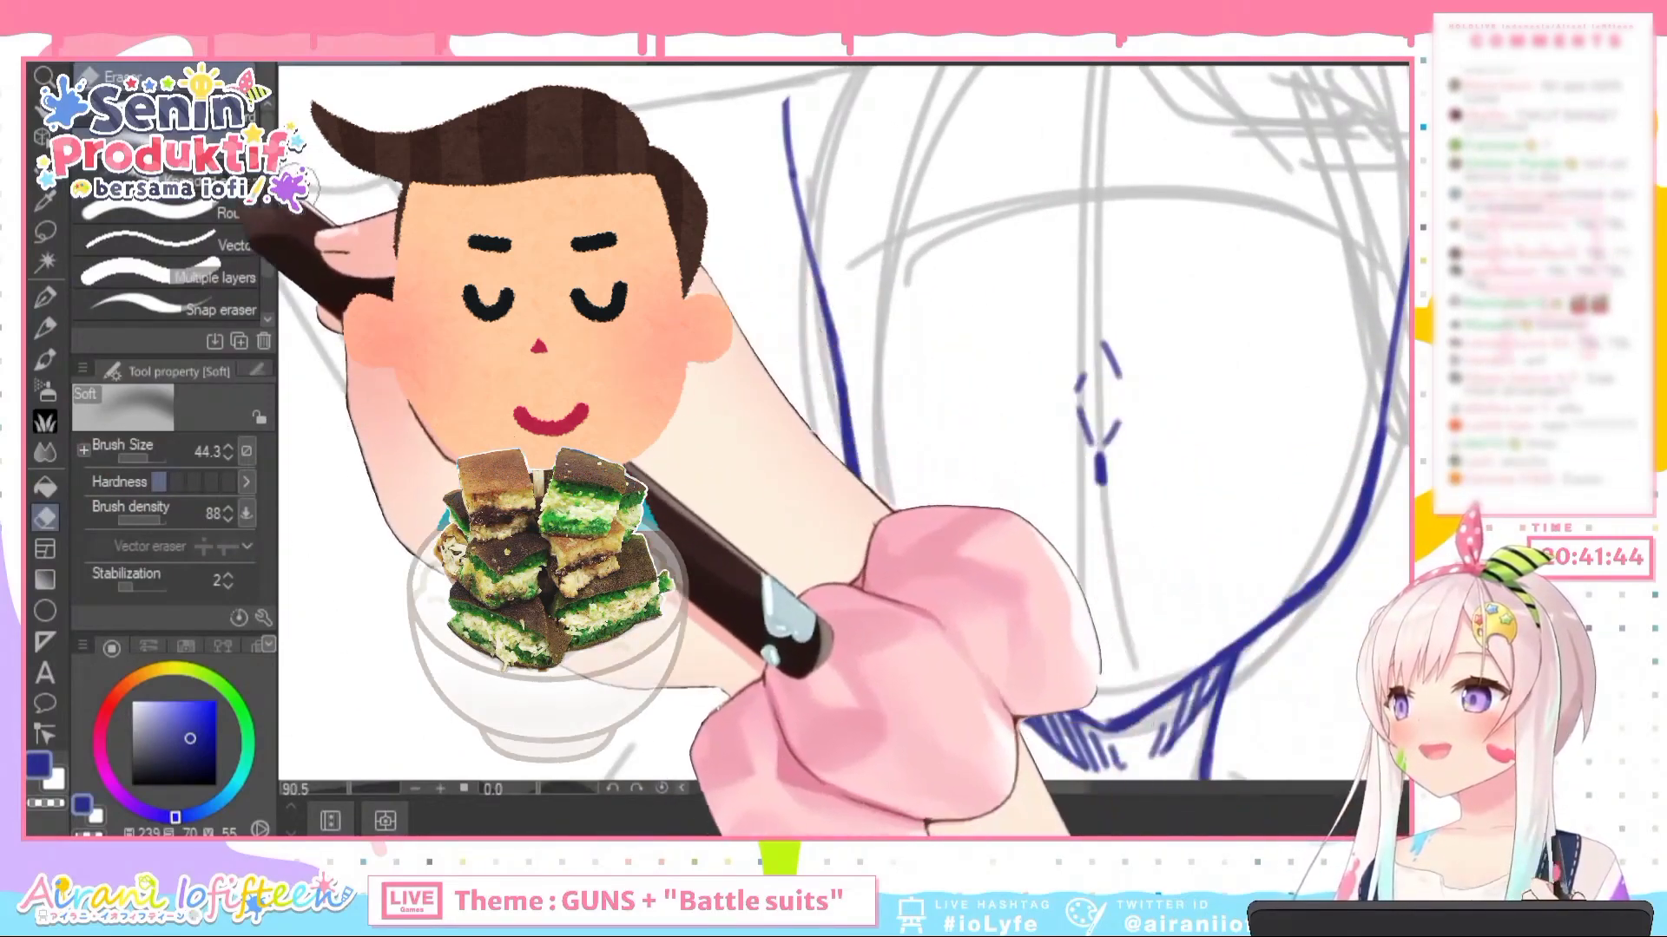
Outline the ear on the left side of the face with the Mechanical pencil at size 9.7
left_click(174, 116)
left_click(147, 458)
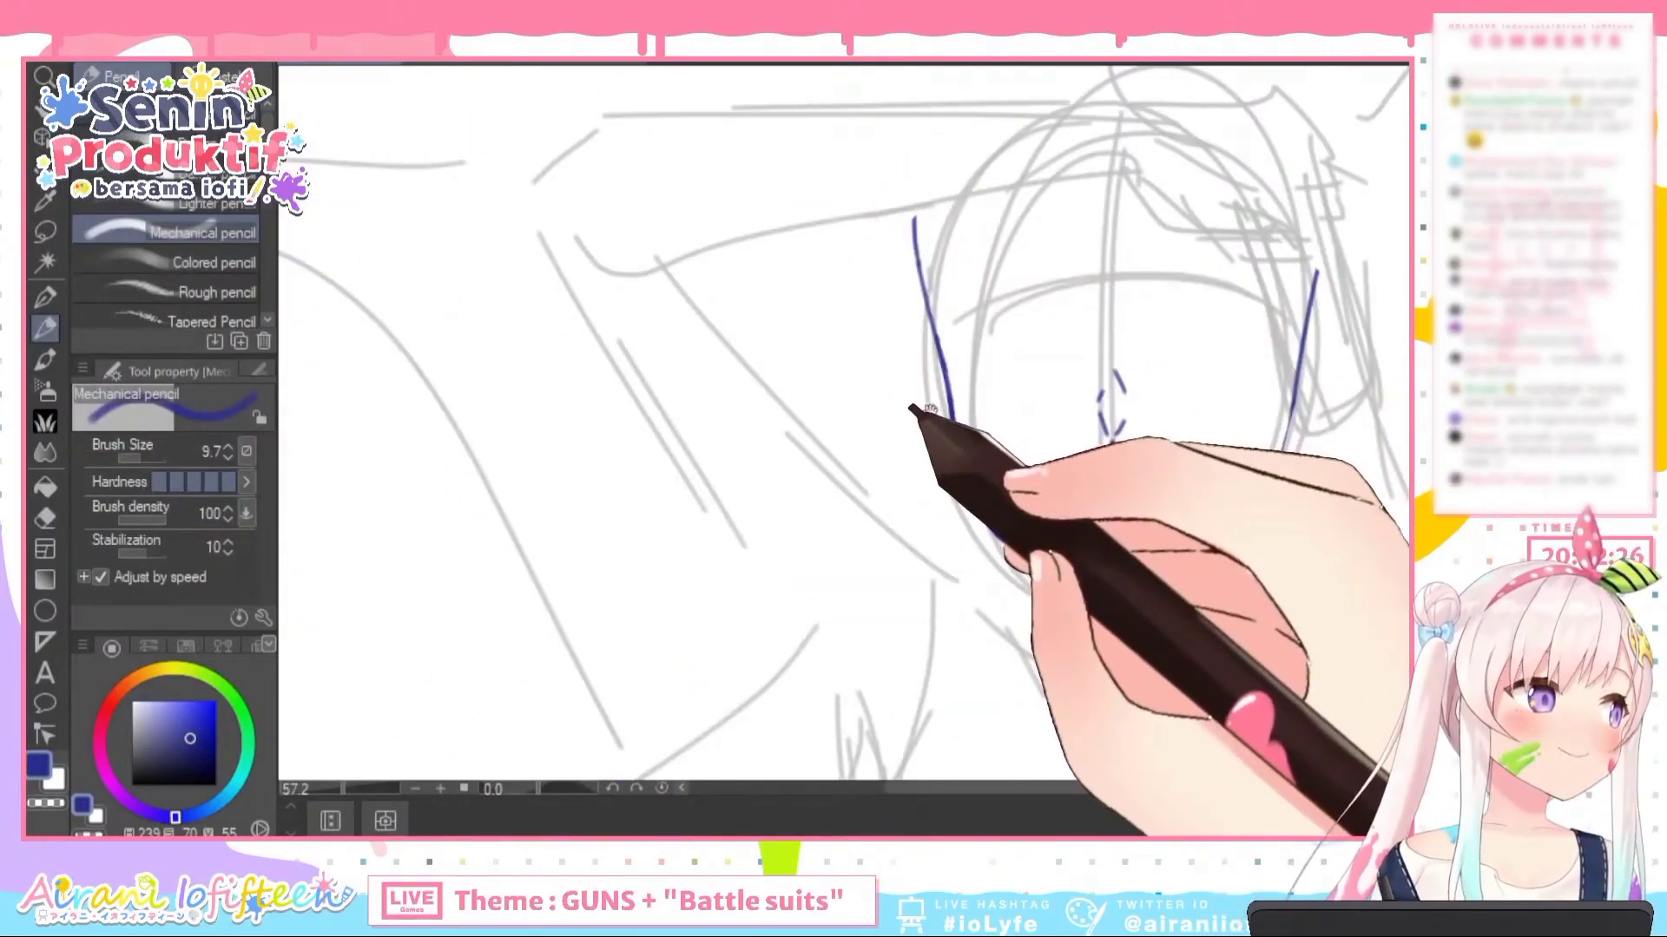
left_click_drag(930, 408, 895, 452)
scroll(797, 301, "up", 4)
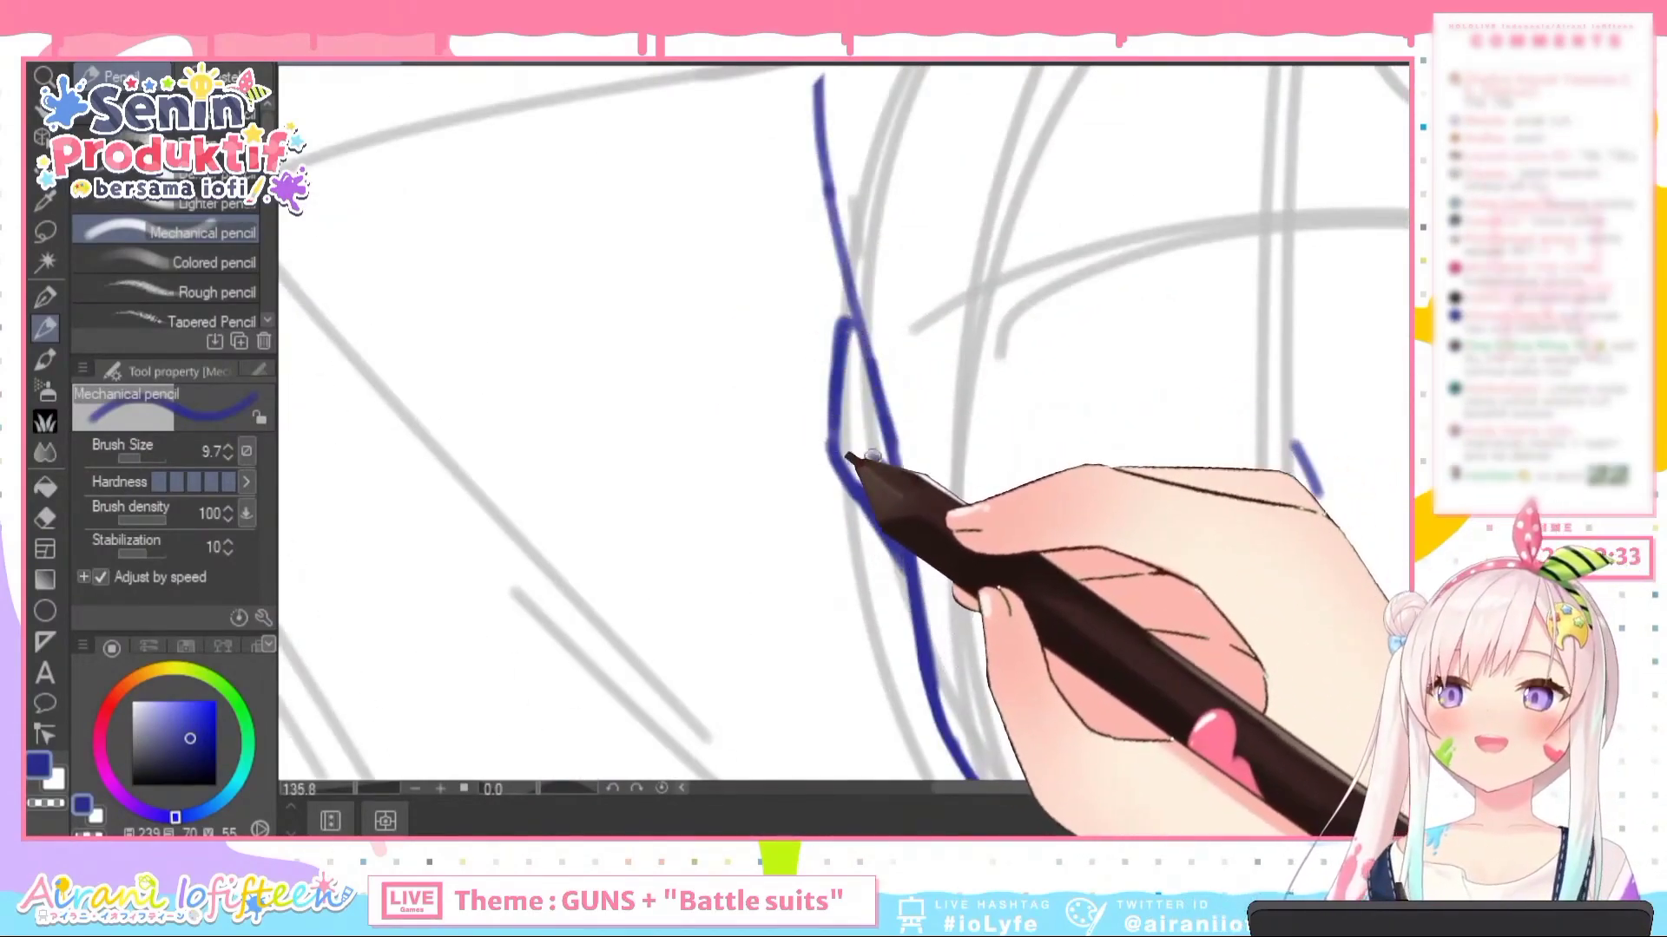
left_click_drag(857, 474, 901, 569)
scroll(711, 334, "down", 4)
Draw and hatch the thick upper lash line of the eye on the right half of the face, using pencil size 7
scroll(1106, 339, "up", 2)
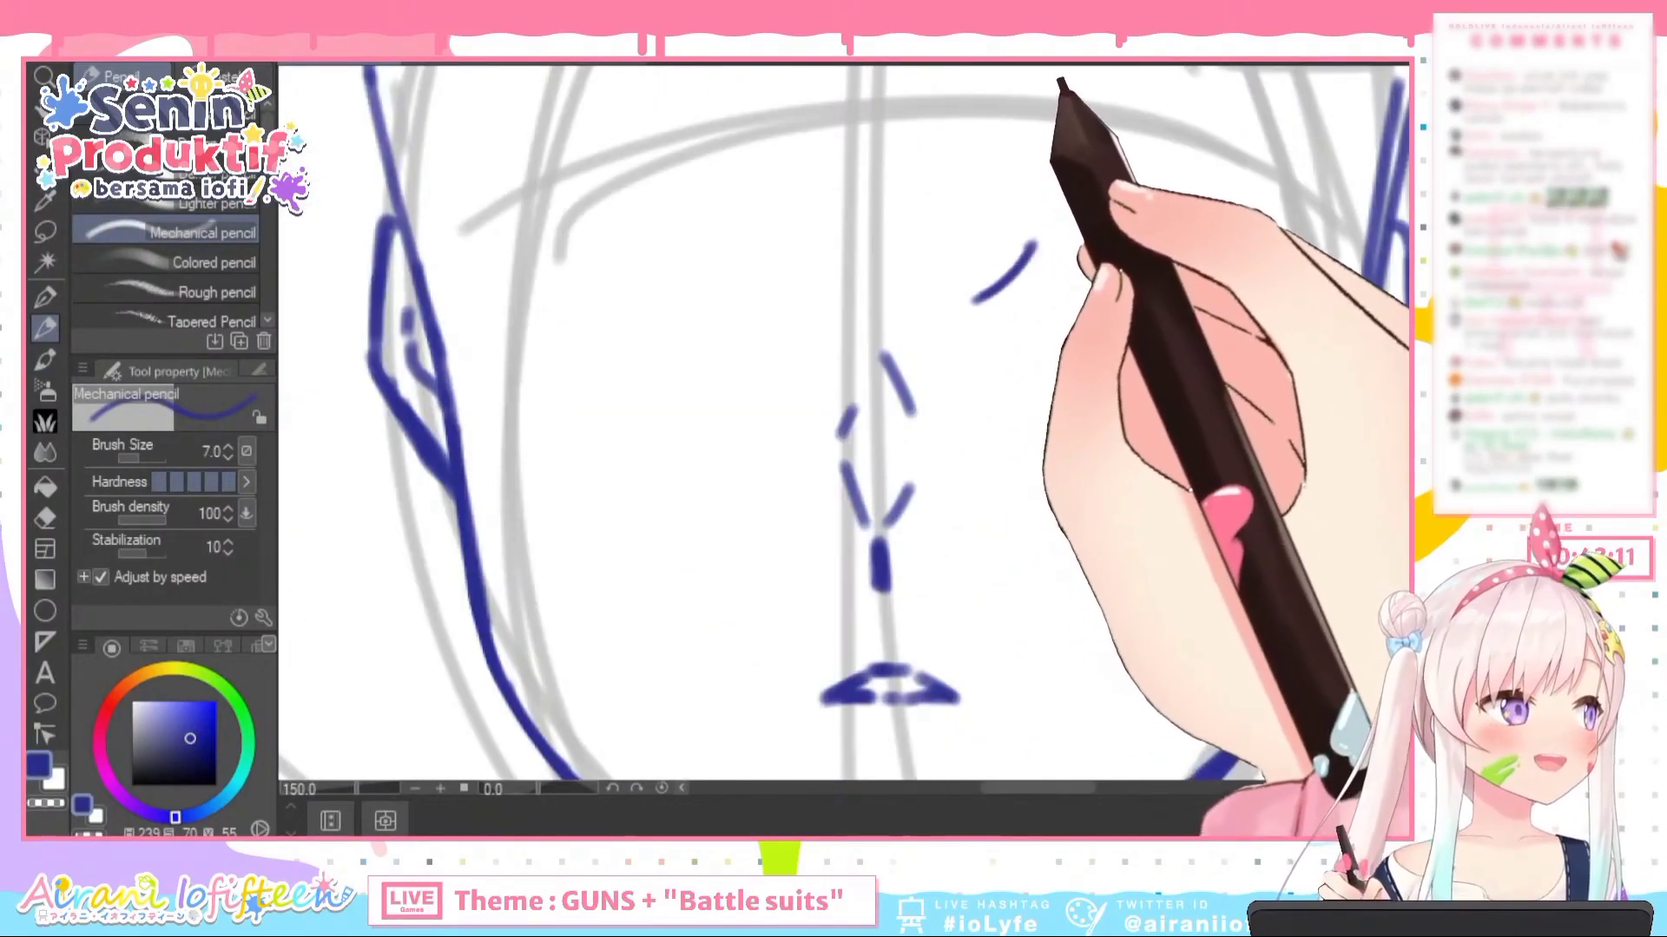
scroll(1027, 294, "down", 4)
scroll(1012, 304, "up", 4)
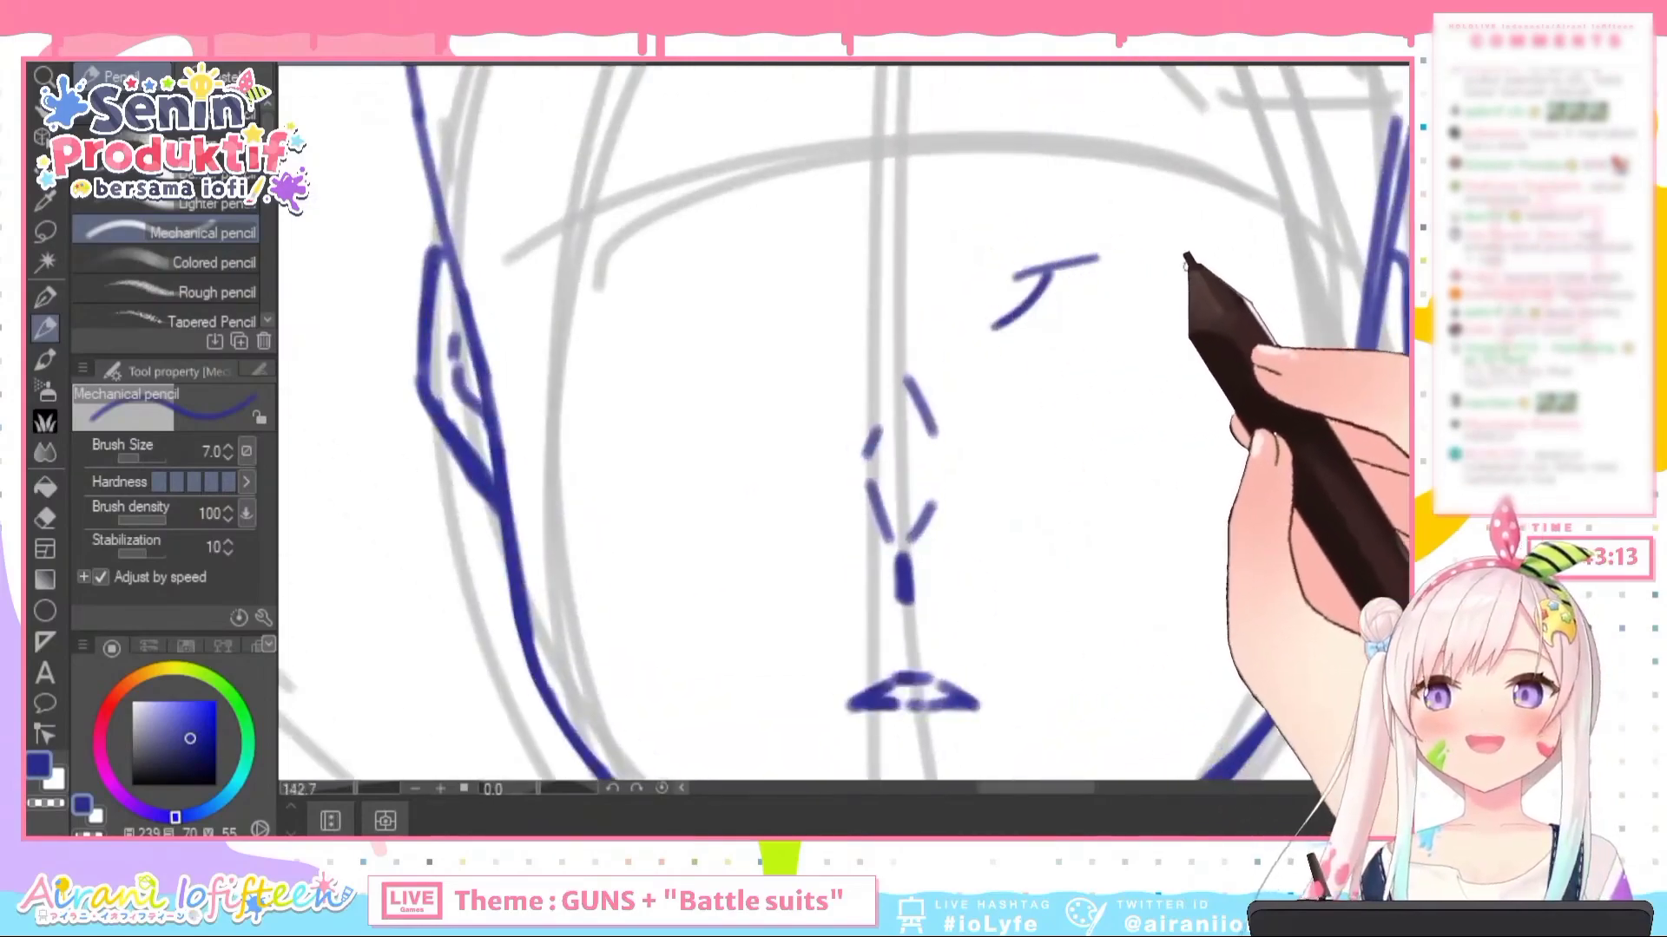
scroll(1046, 238, "up", 1)
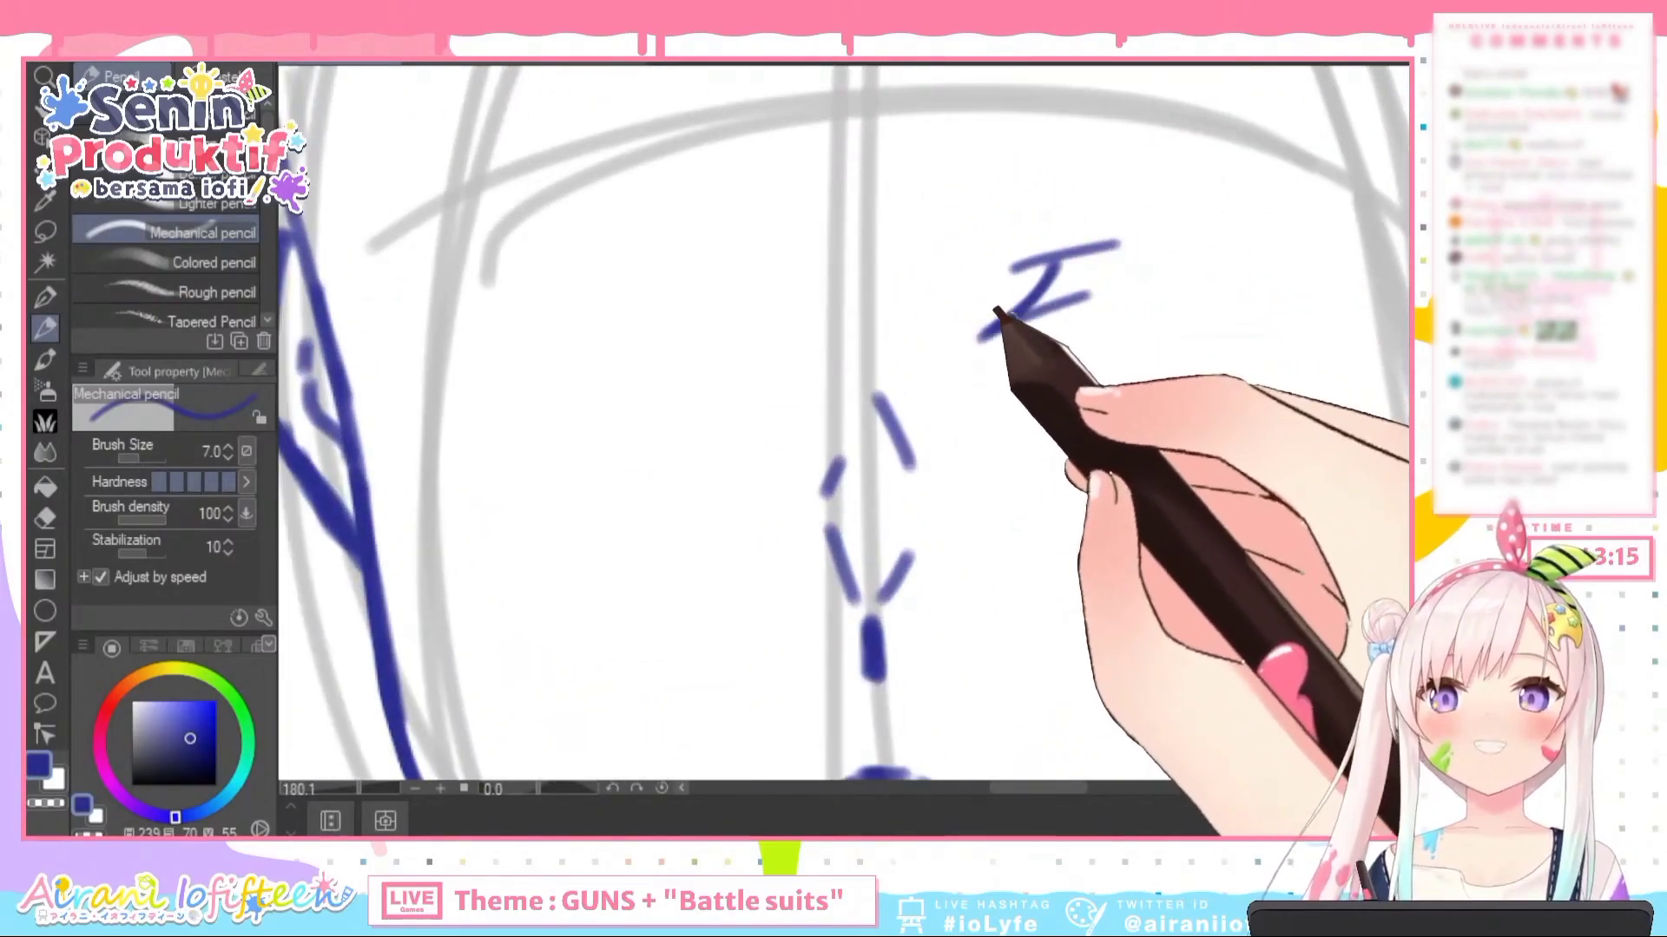
mouse_move(1067, 291)
left_mouse_down()
mouse_move(1197, 265)
mouse_move(1082, 270)
mouse_move(1092, 284)
mouse_move(1157, 275)
mouse_move(1065, 260)
left_mouse_up()
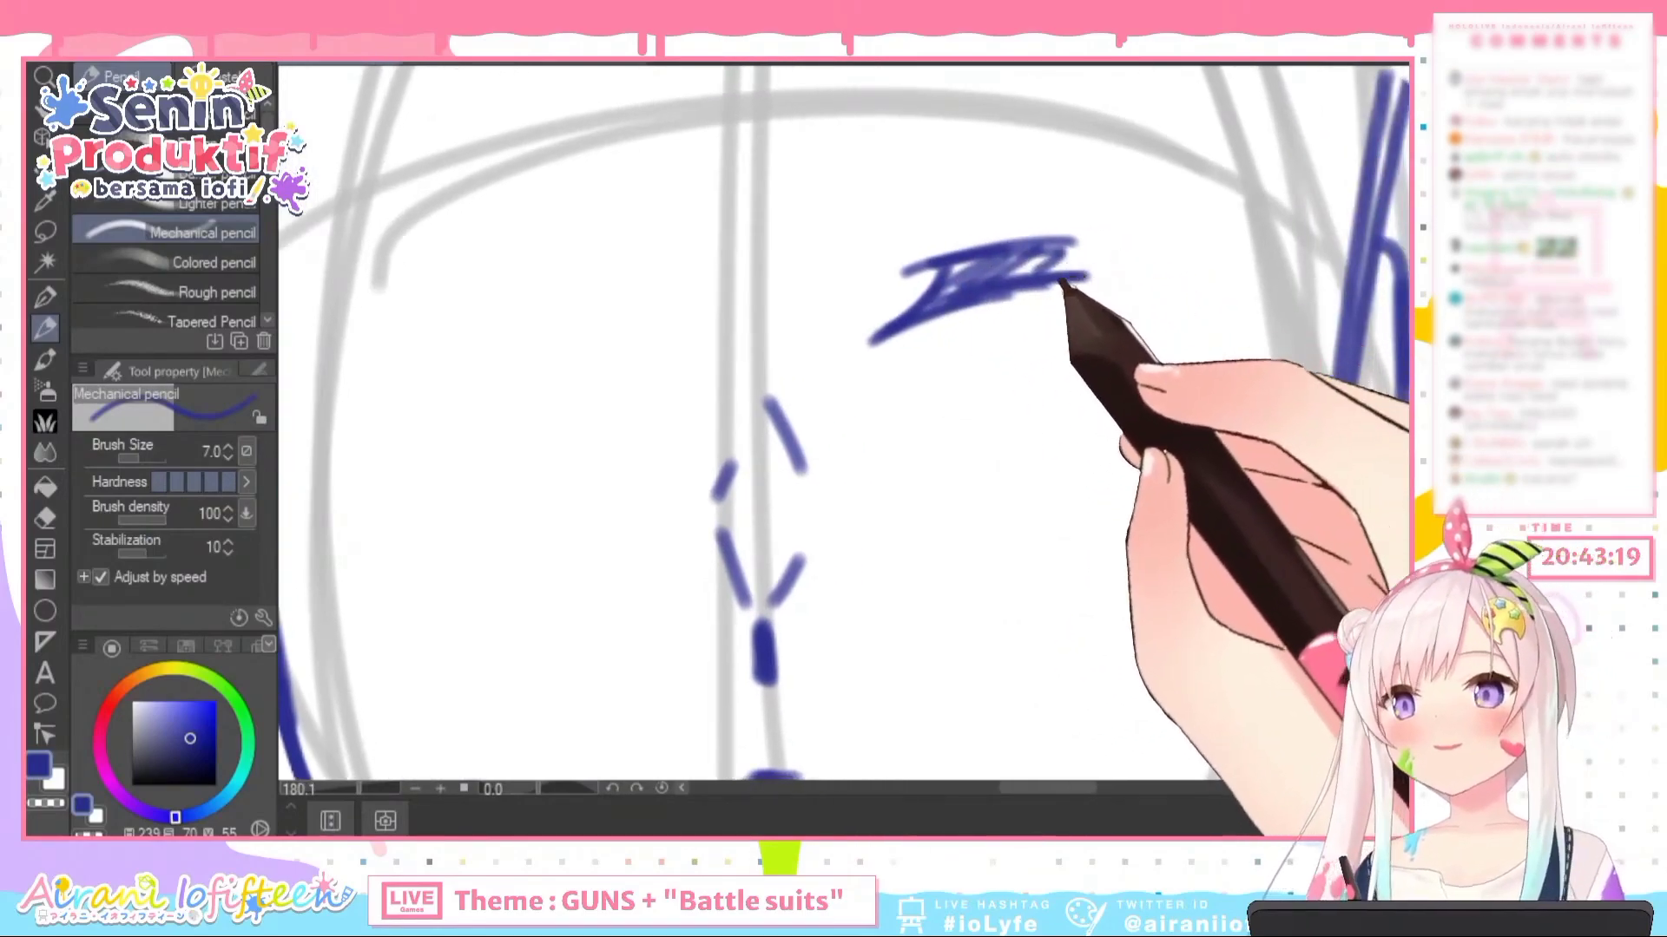
mouse_move(1163, 258)
left_mouse_down()
mouse_move(1148, 294)
mouse_move(1194, 289)
mouse_move(1183, 262)
mouse_move(1218, 293)
mouse_move(1149, 240)
mouse_move(1168, 261)
mouse_move(1259, 279)
left_mouse_up()
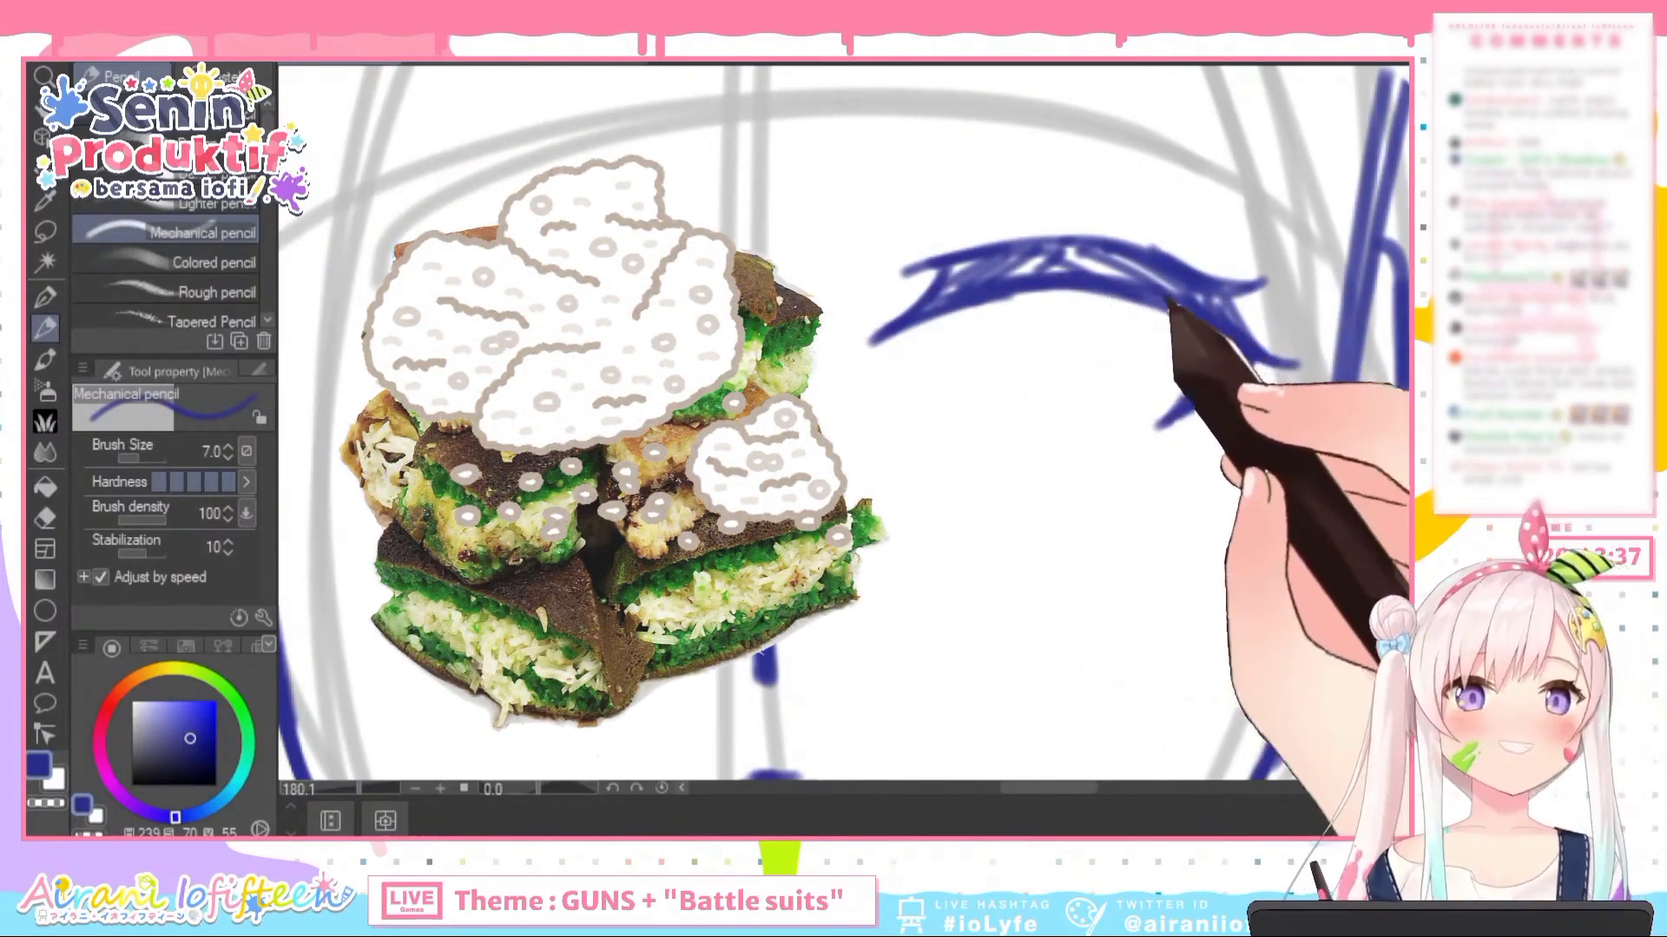
Add the eyelid crease strokes above the inner lash line and short lash flicks at the eye's outer corner
mouse_move(887, 188)
left_mouse_down()
mouse_move(939, 236)
mouse_move(941, 217)
mouse_move(909, 248)
mouse_move(988, 213)
left_mouse_up()
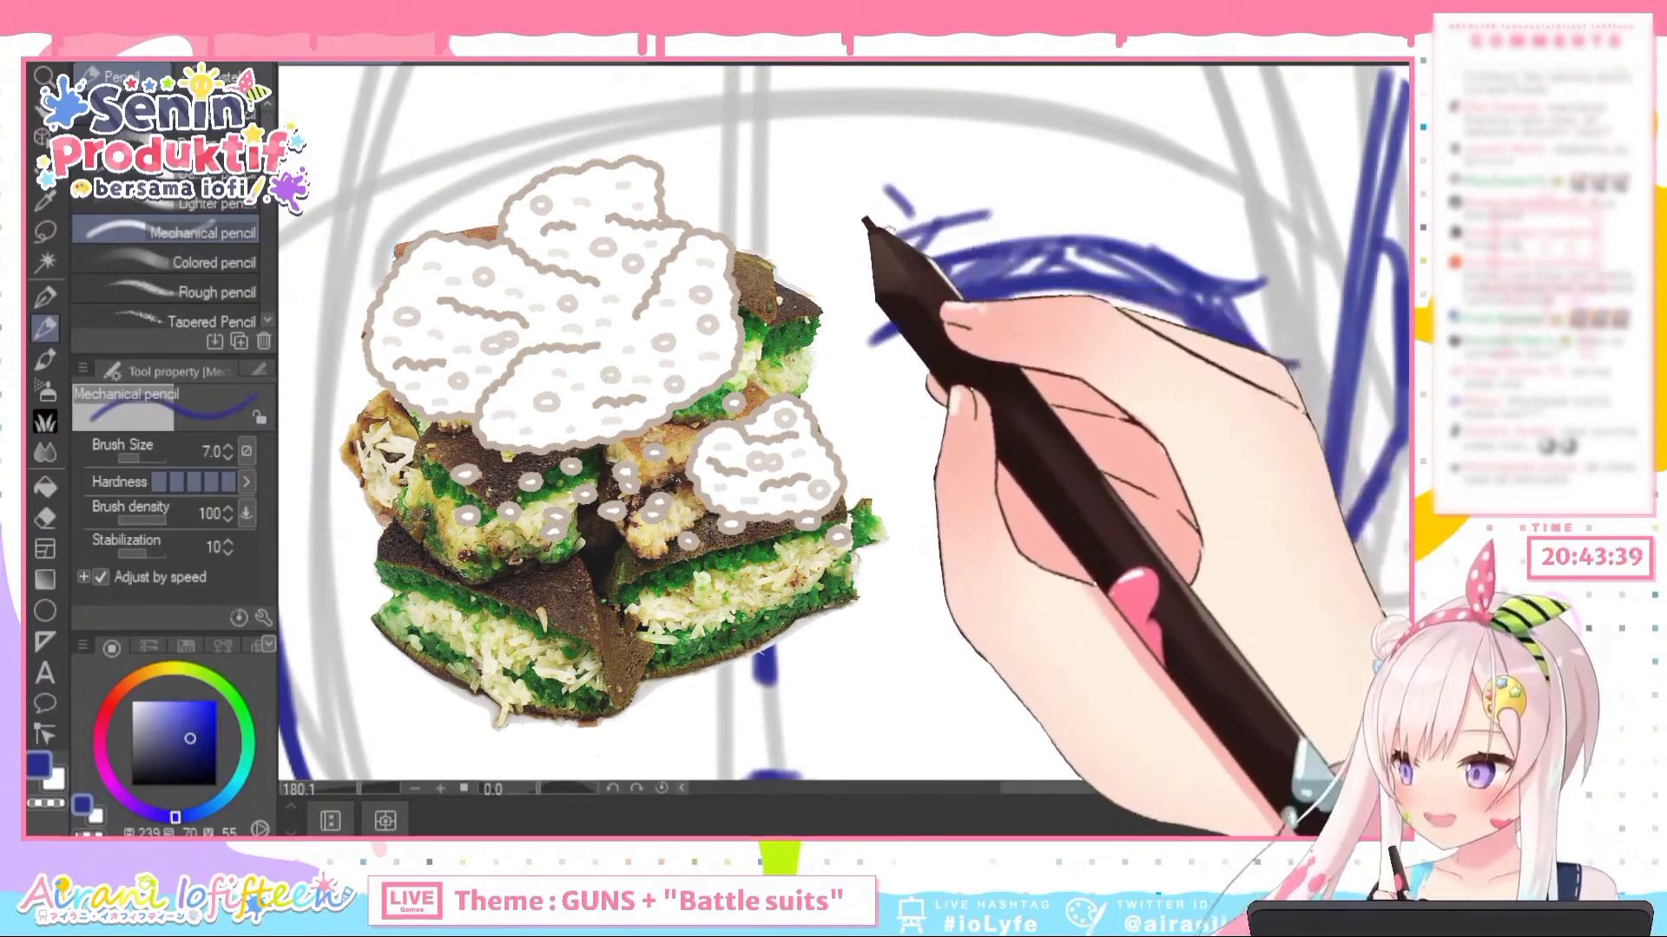
left_click_drag(1250, 273, 1307, 352)
left_click_drag(1215, 245, 1258, 295)
scroll(1256, 300, "down", 4)
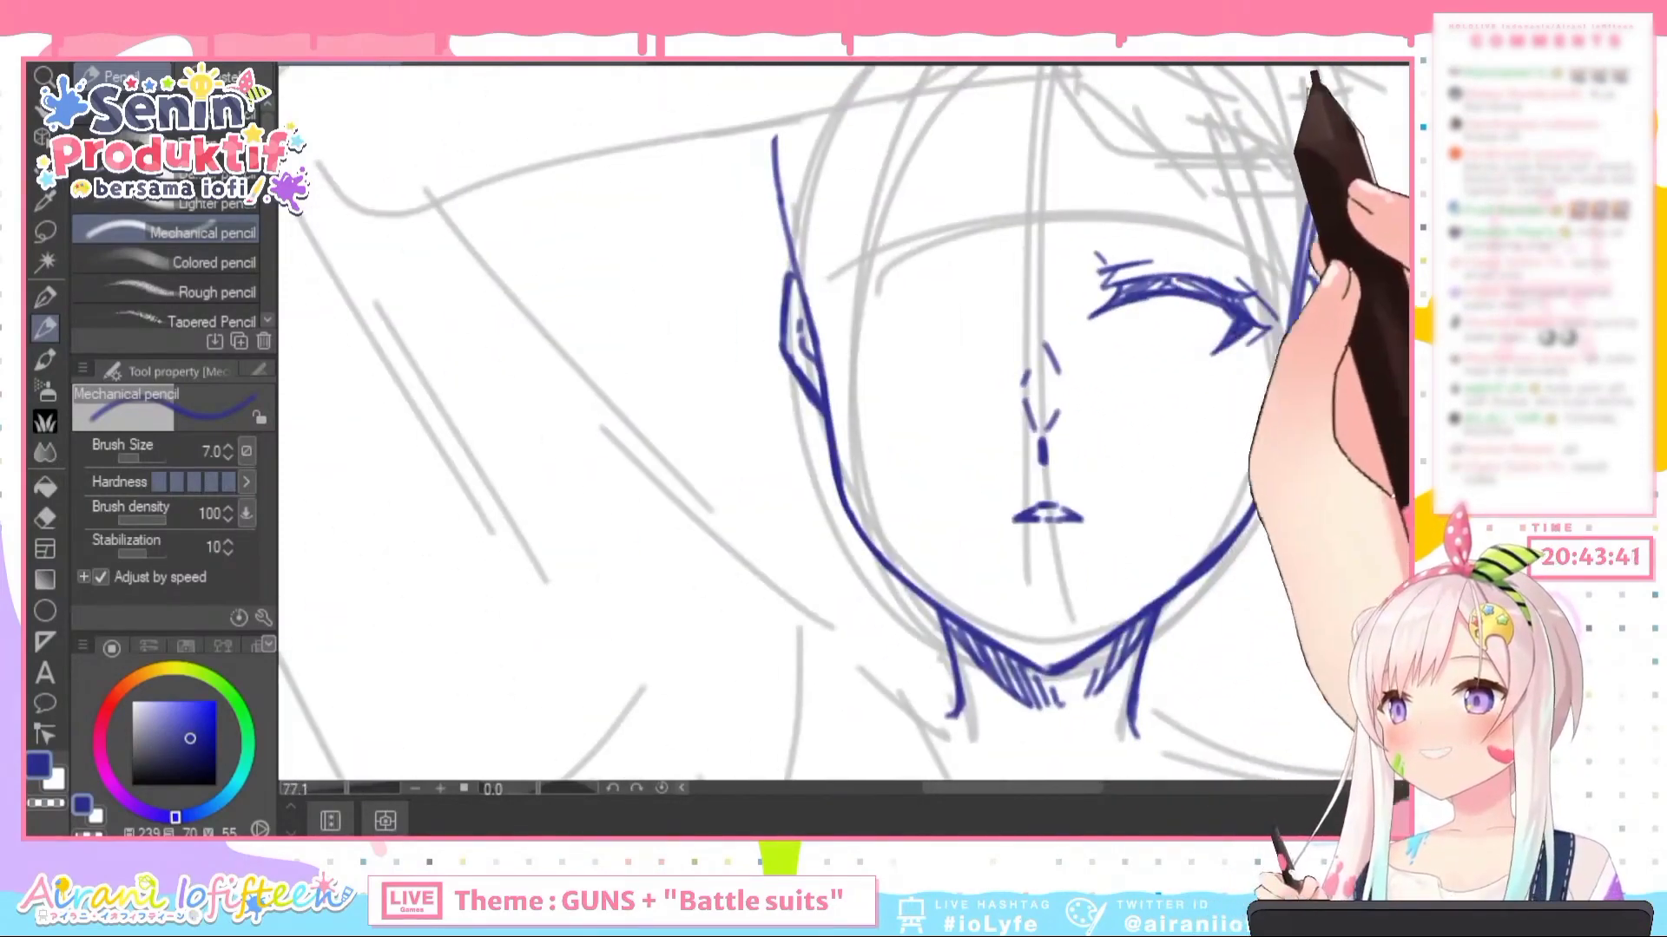
scroll(1215, 226, "up", 3)
left_click_drag(1162, 271, 1059, 283)
left_click_drag(1085, 225, 1030, 260)
left_click(45, 261)
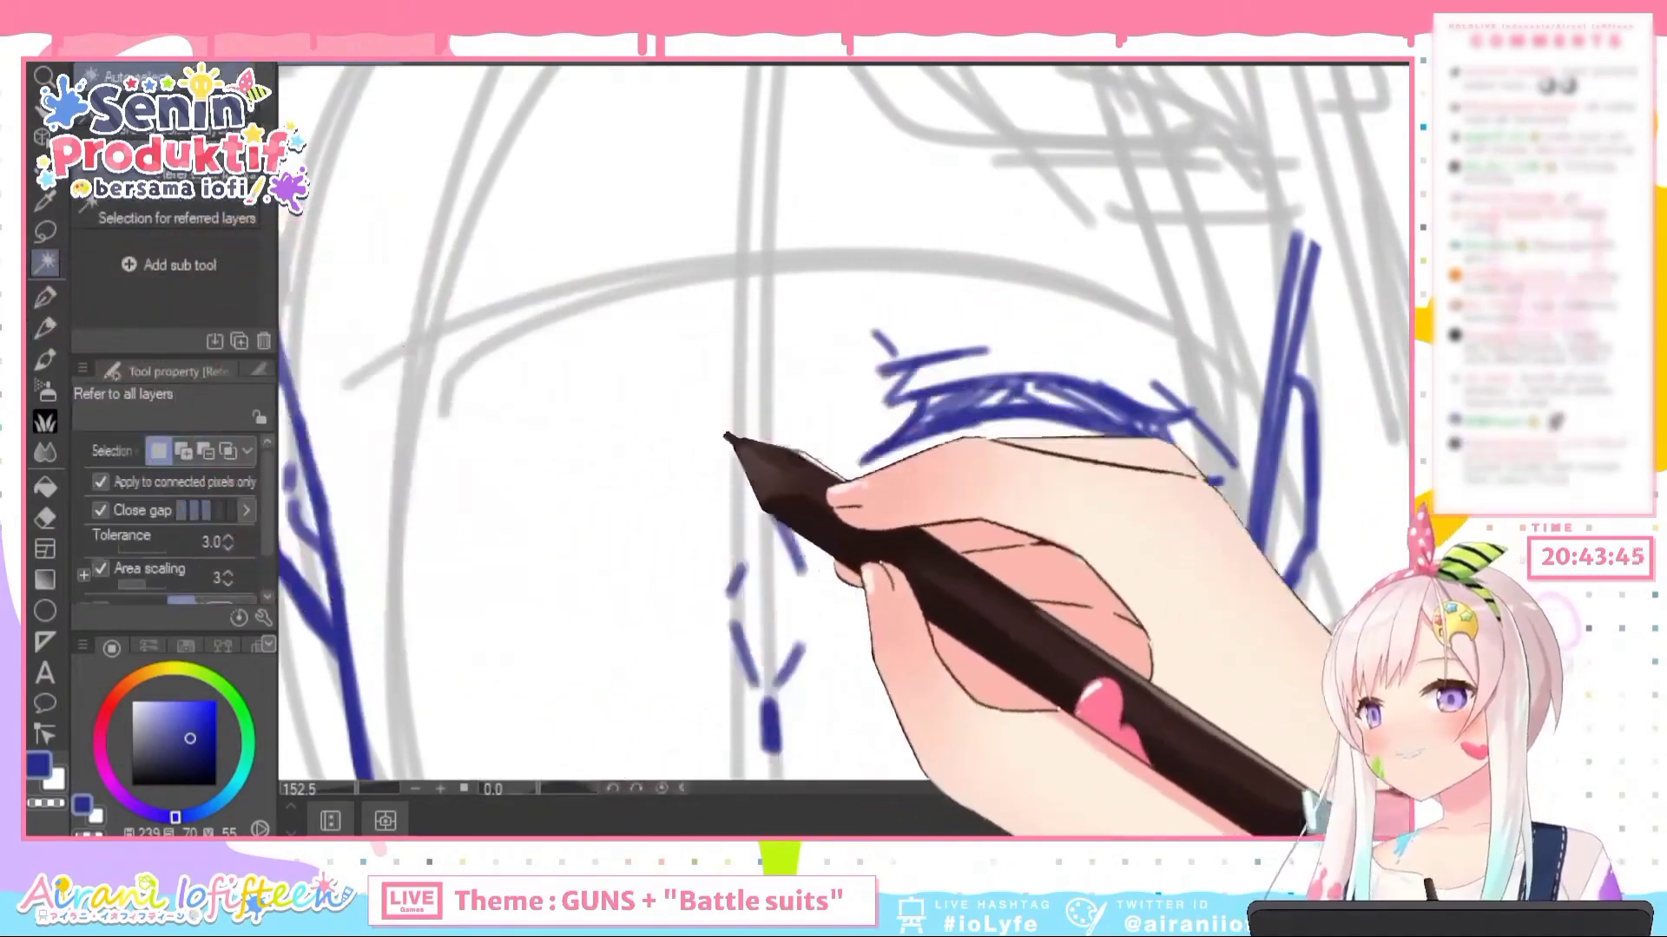
left_click(771, 503)
scroll(1168, 408, "down", 5)
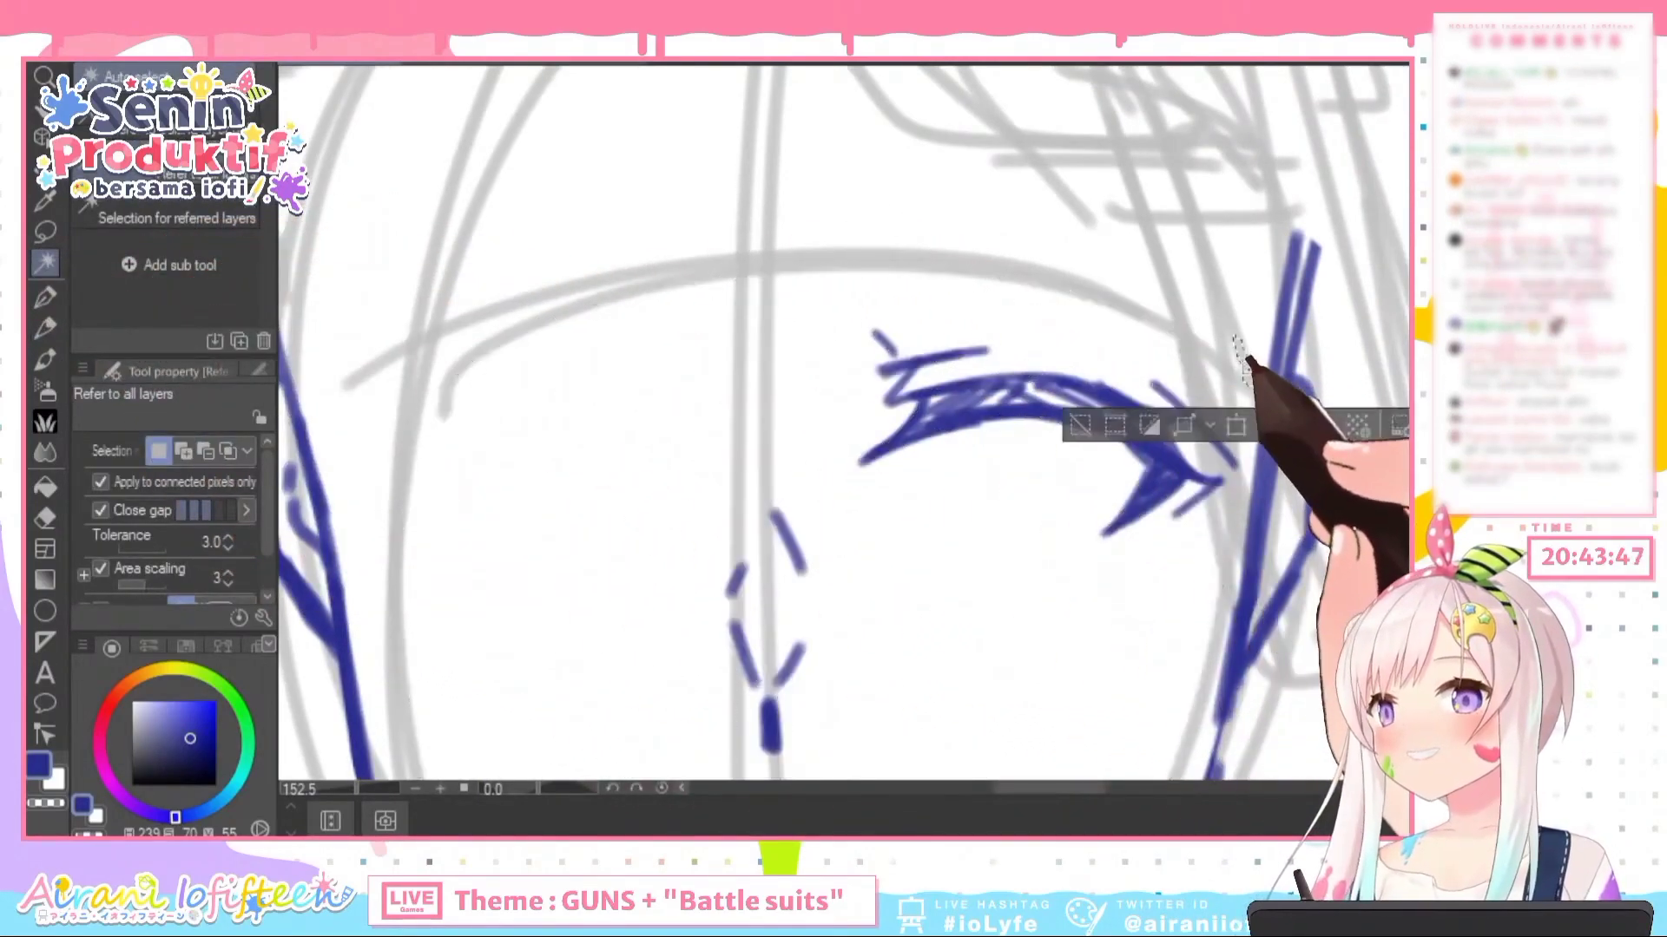
scroll(1178, 321, "down", 4)
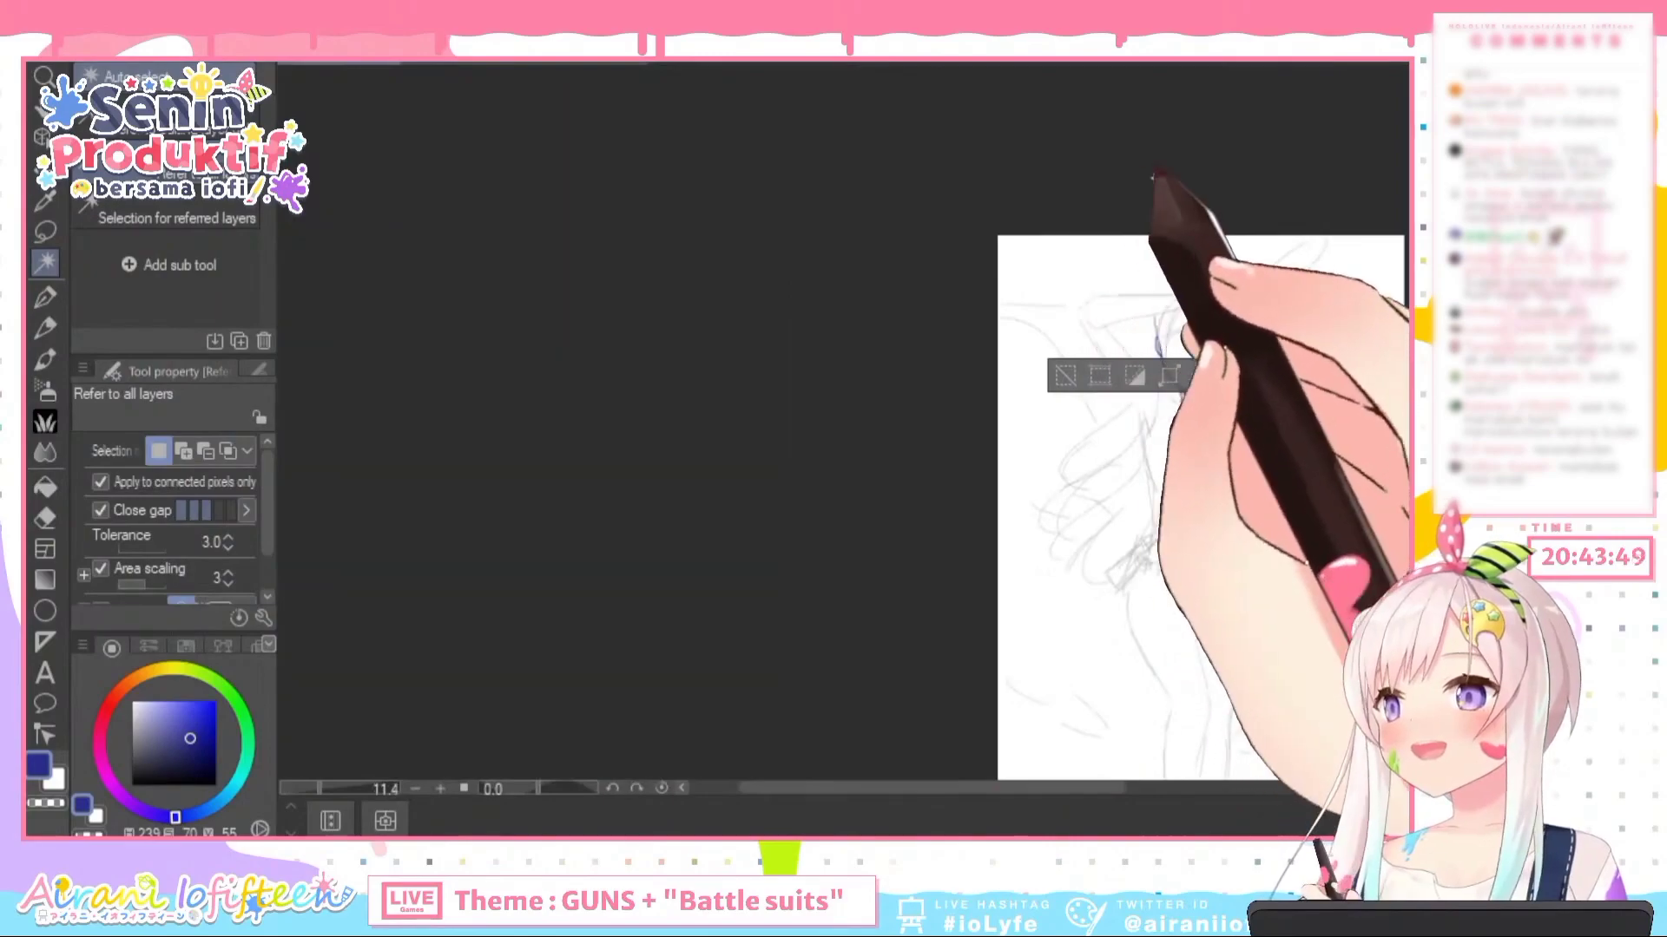
key("ctrl+d")
Lasso the drawn upper lash line with its flicks and scale it down slightly
scroll(1215, 343, "up", 5)
left_click(46, 231)
scroll(1077, 296, "up", 2)
mouse_move(989, 347)
left_mouse_down()
mouse_move(872, 262)
mouse_move(1044, 251)
mouse_move(1089, 280)
mouse_move(1110, 360)
mouse_move(999, 389)
left_mouse_up()
left_click(1073, 458)
left_click_drag(1112, 420, 1058, 371)
left_click(931, 452)
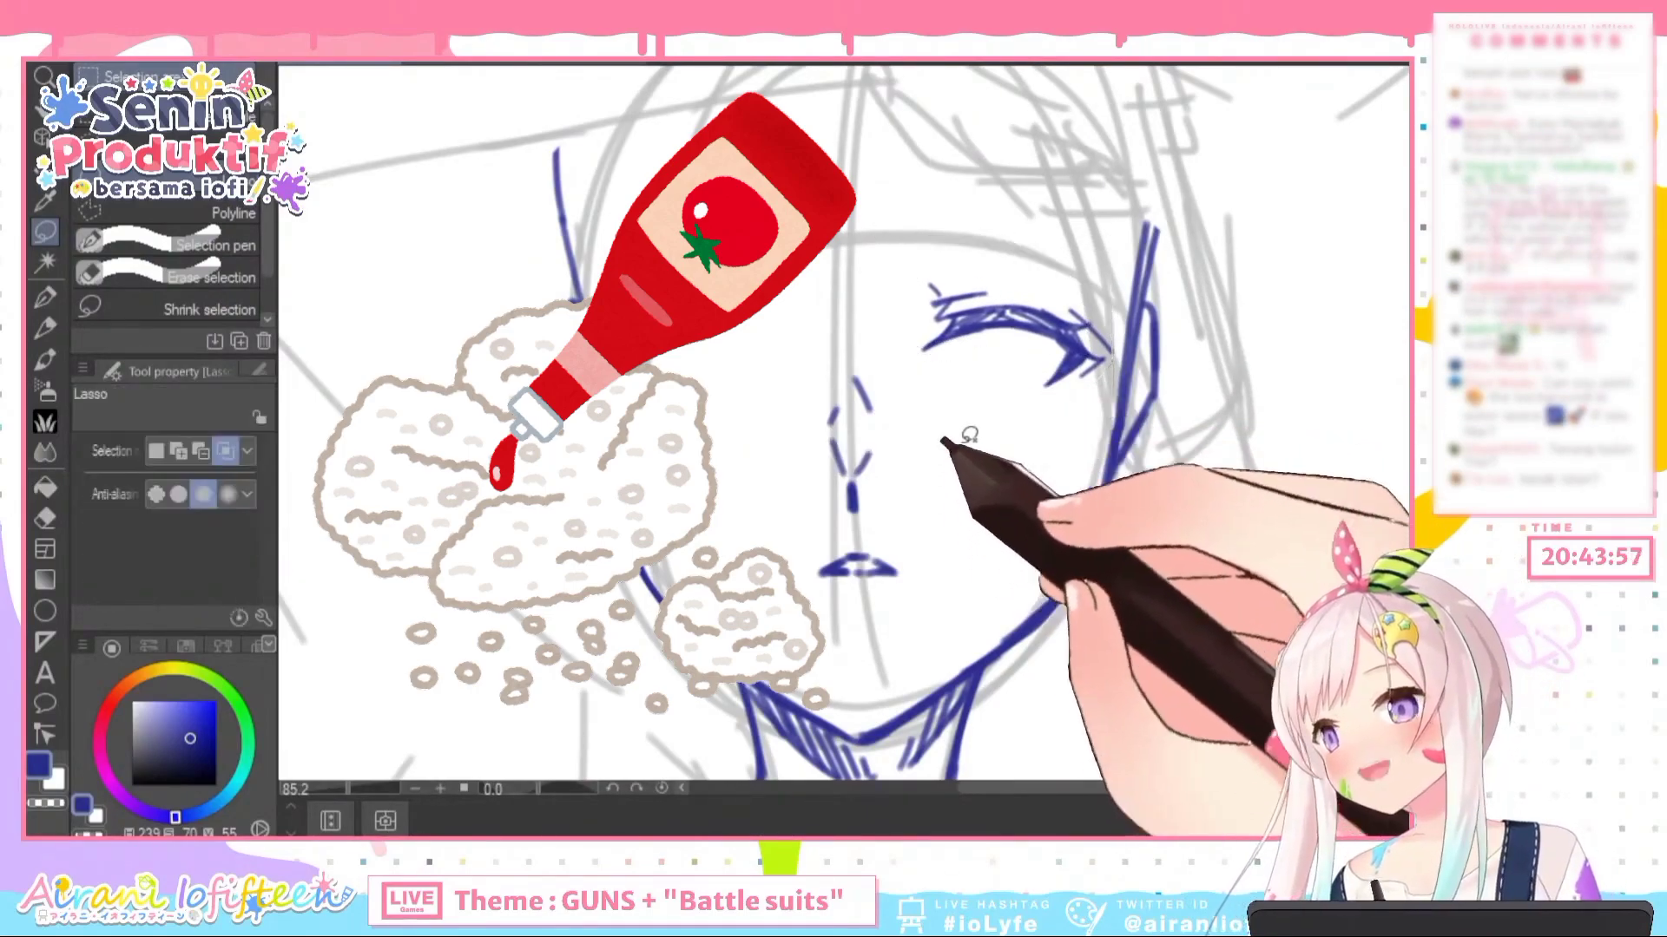
Draw a sloping eyebrow above the lash line with the Mechanical pencil at size 7, undoing and redrawing until the curve fits
left_click(46, 328)
left_click_drag(929, 213, 952, 212)
scroll(927, 217, "up", 3)
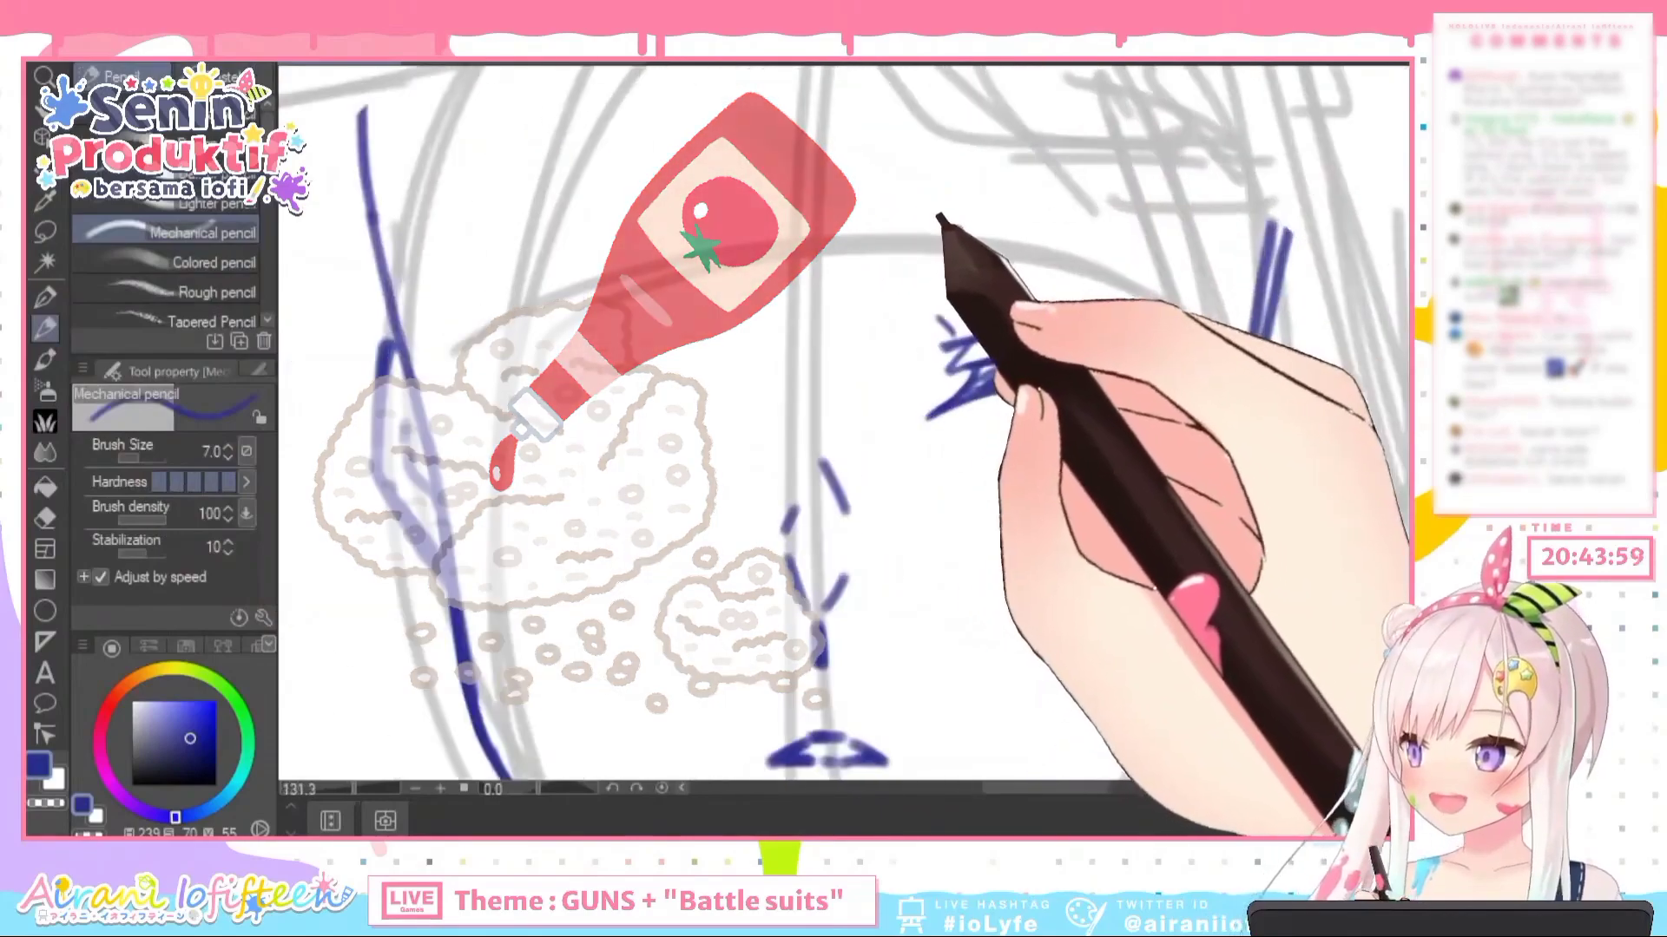
left_click_drag(1005, 288, 871, 398)
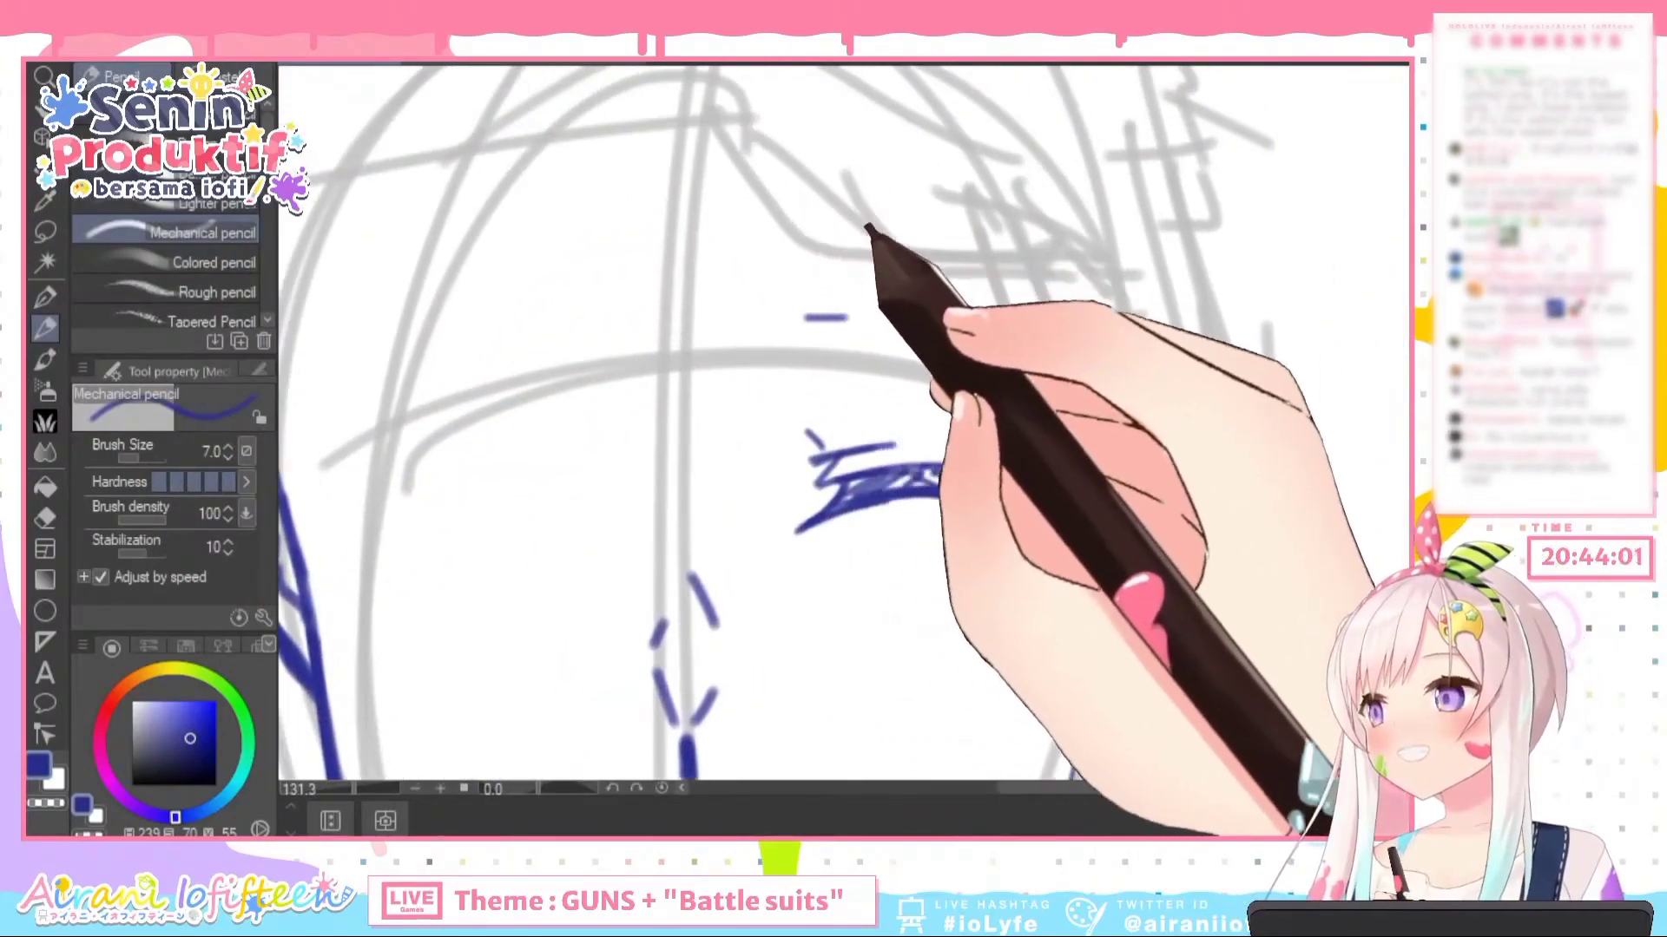
key("ctrl+z")
left_click_drag(806, 322, 1066, 433)
key("ctrl+z")
key("ctrl+z")
mouse_move(800, 336)
left_mouse_down()
mouse_move(843, 334)
mouse_move(814, 332)
mouse_move(1116, 474)
mouse_move(818, 327)
mouse_move(1004, 391)
mouse_move(1009, 426)
mouse_move(840, 338)
mouse_move(800, 339)
mouse_move(999, 418)
mouse_move(909, 380)
mouse_move(1076, 428)
mouse_move(971, 390)
mouse_move(1076, 441)
left_mouse_up()
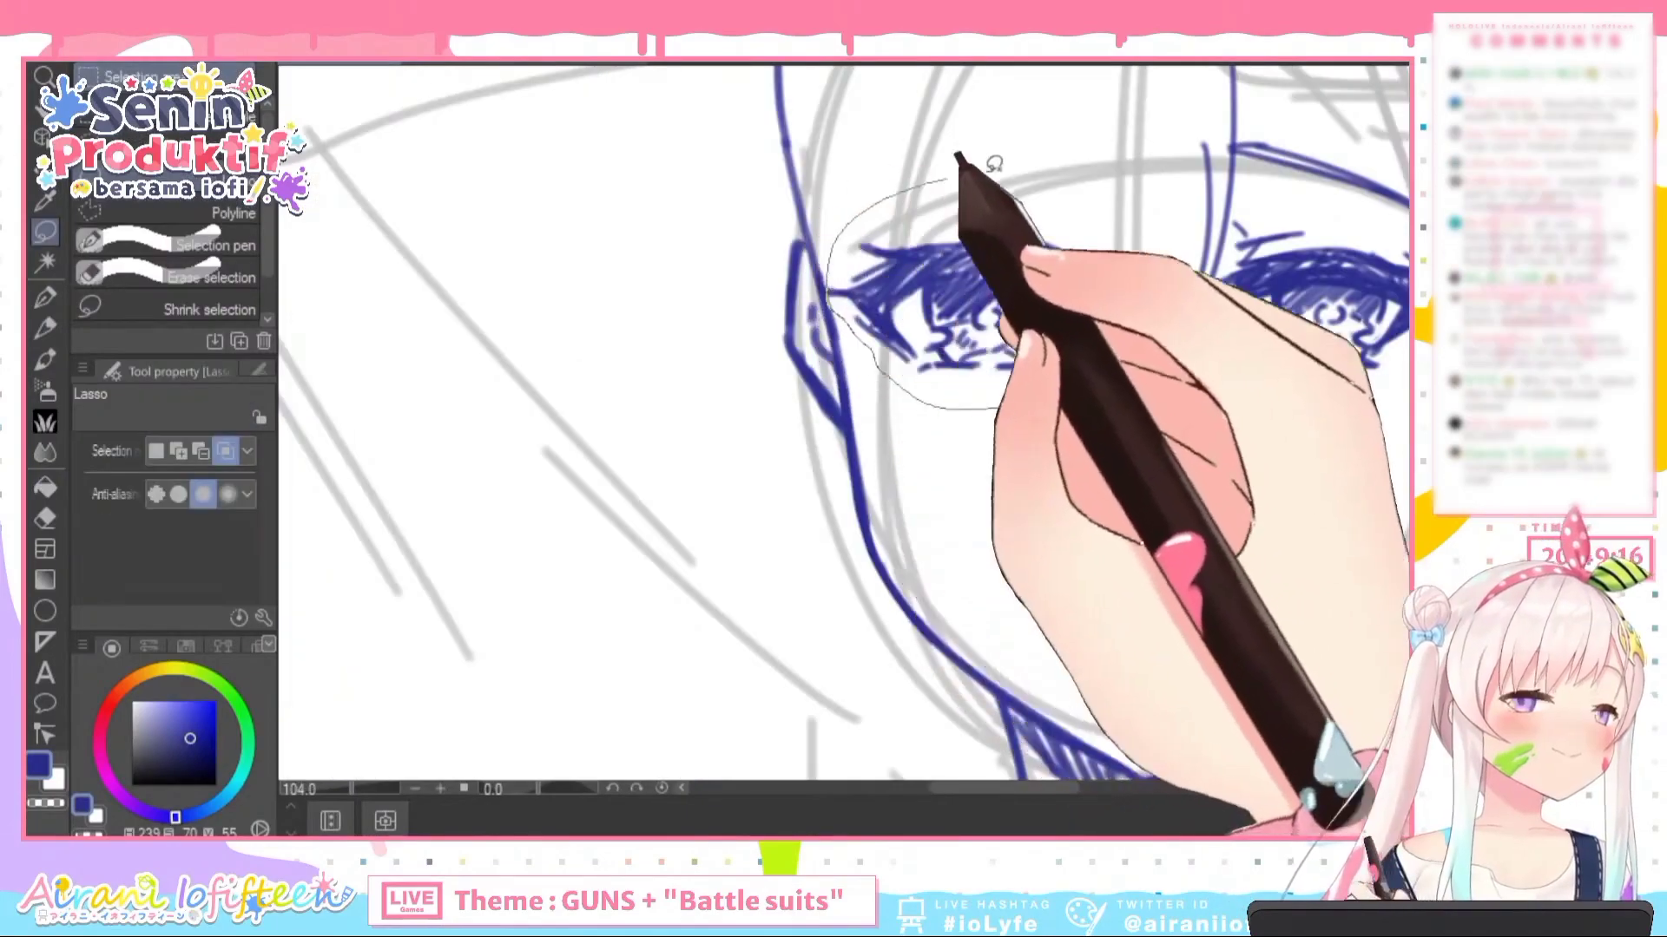
Rotate the lassoed eye on the left half of the face slightly counterclockwise, shift it a little, and clear the selection
key("ctrl+t")
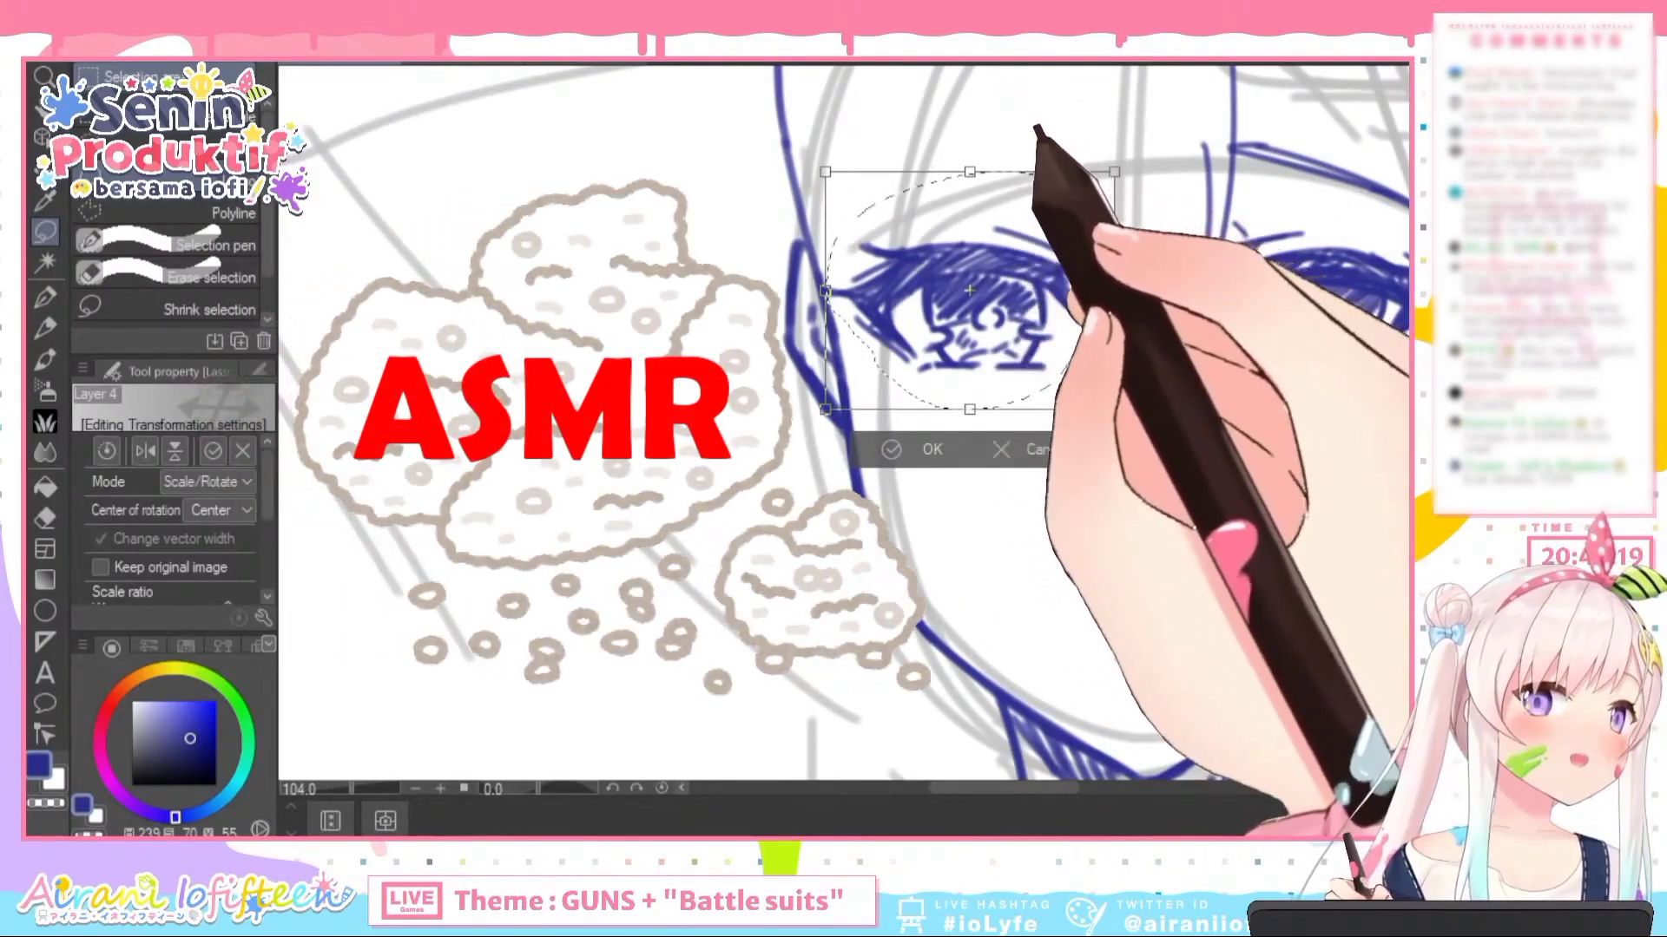
left_click_drag(1037, 128, 1010, 138)
left_click_drag(991, 321, 1000, 325)
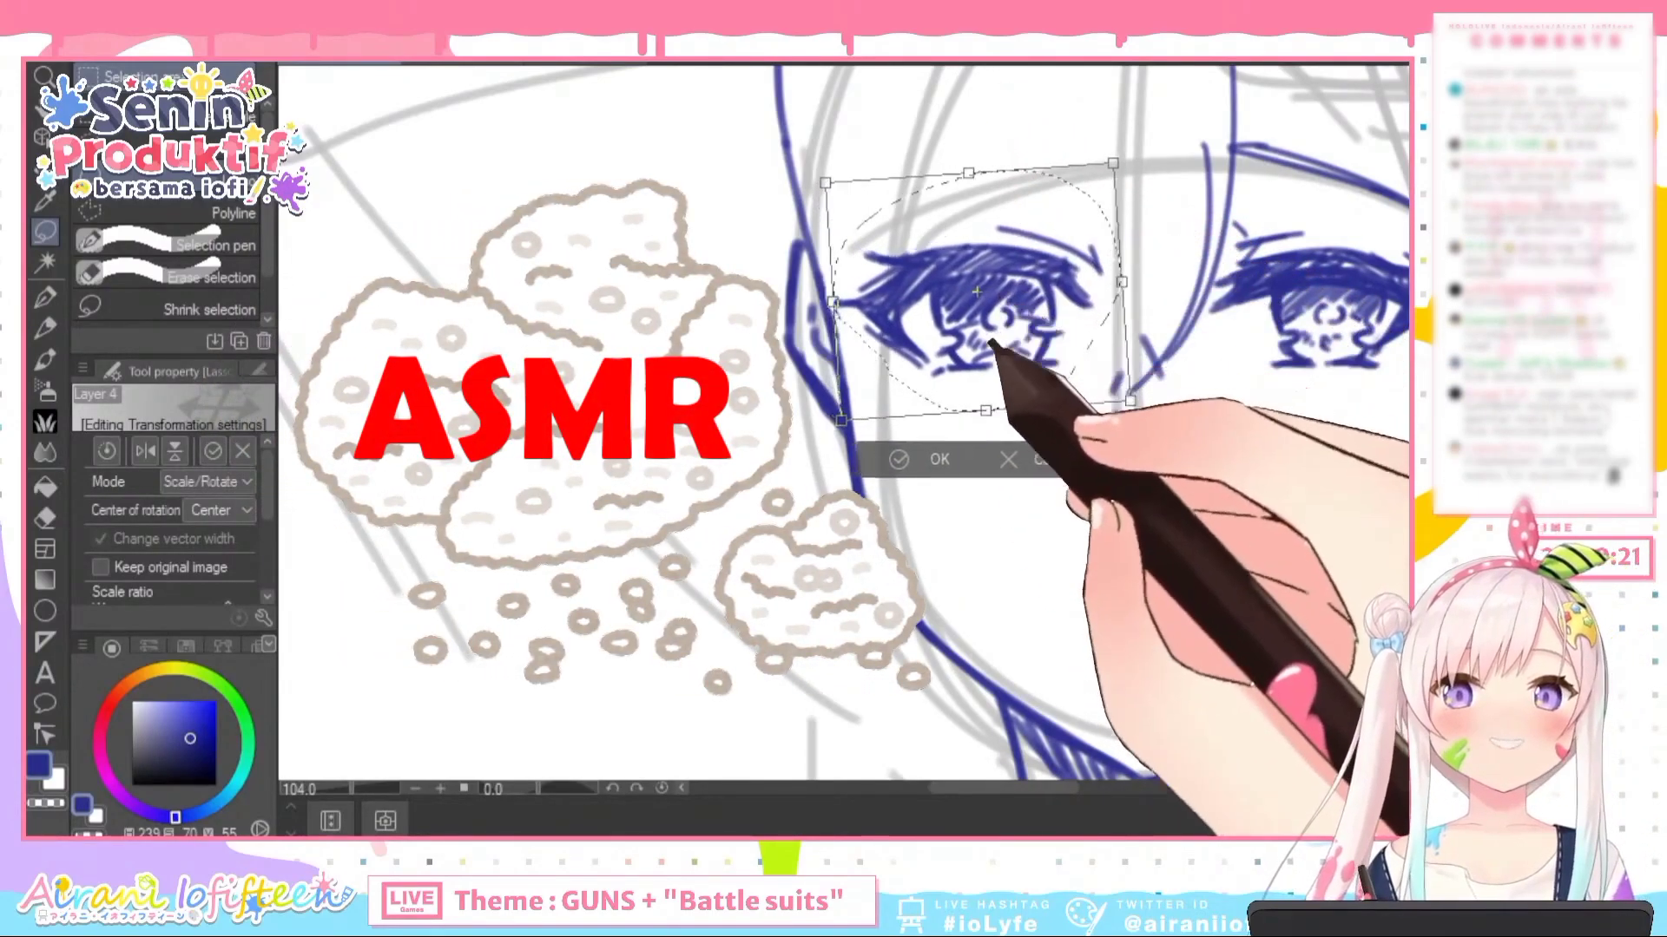
left_click(922, 458)
key("ctrl+d")
left_click_drag(1286, 279, 1184, 306)
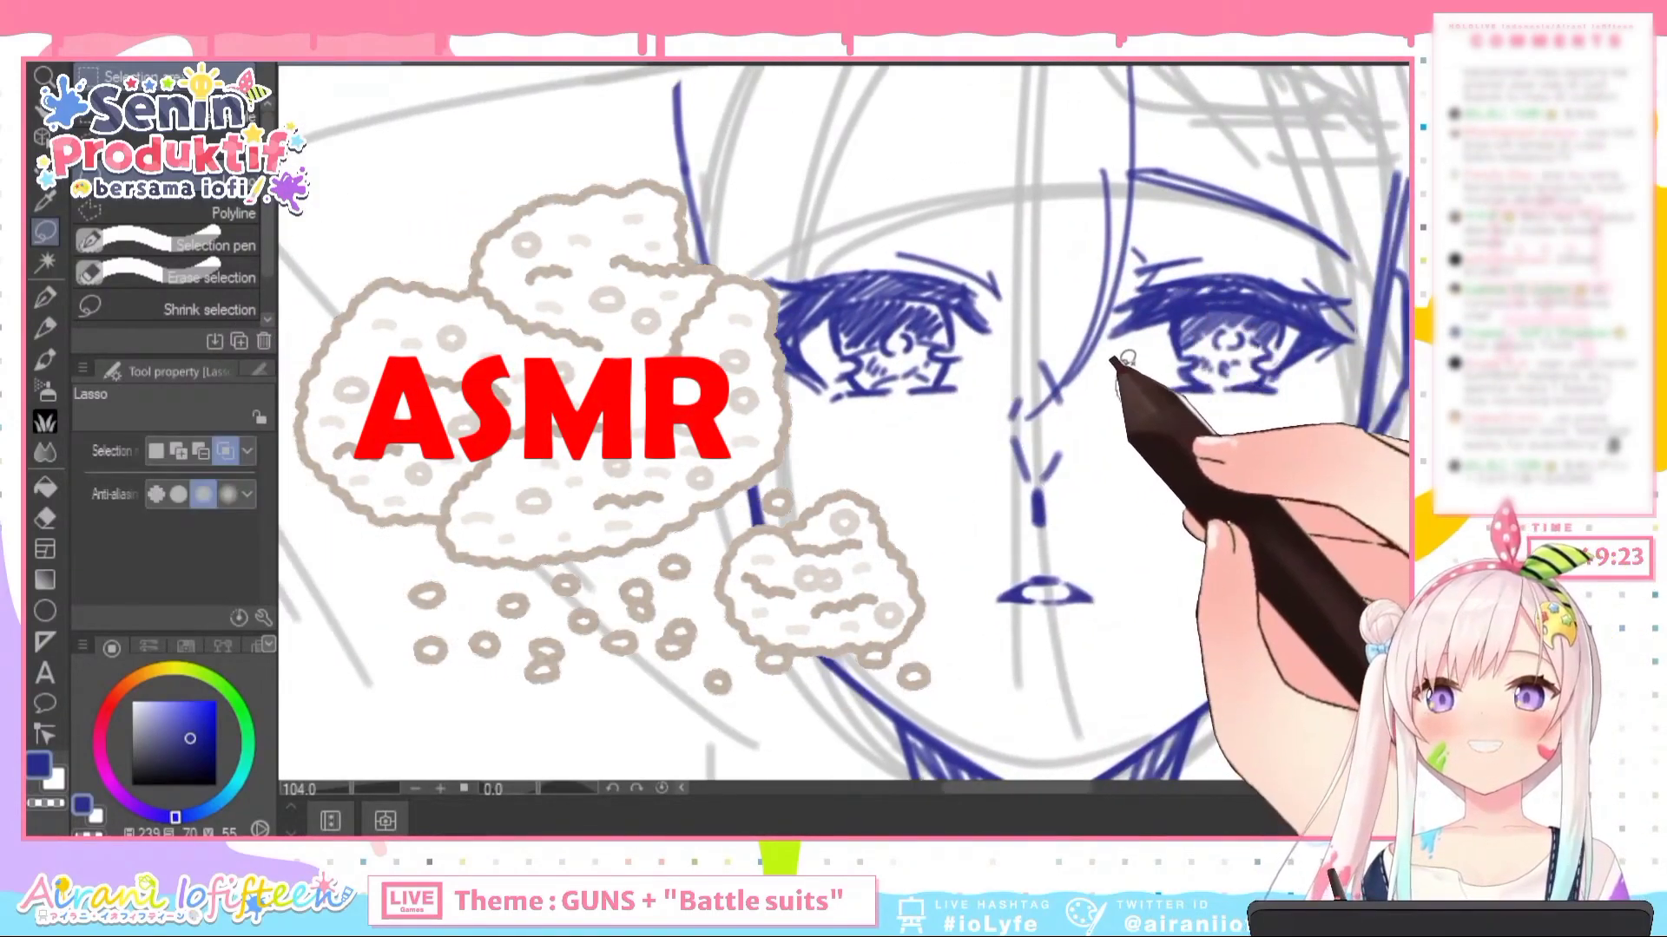
key("ctrl+d")
Lasso the eye on the right half of the face and slightly adjust its placement with a Scale/Rotate transform
left_click(46, 328)
scroll(892, 274, "up", 2)
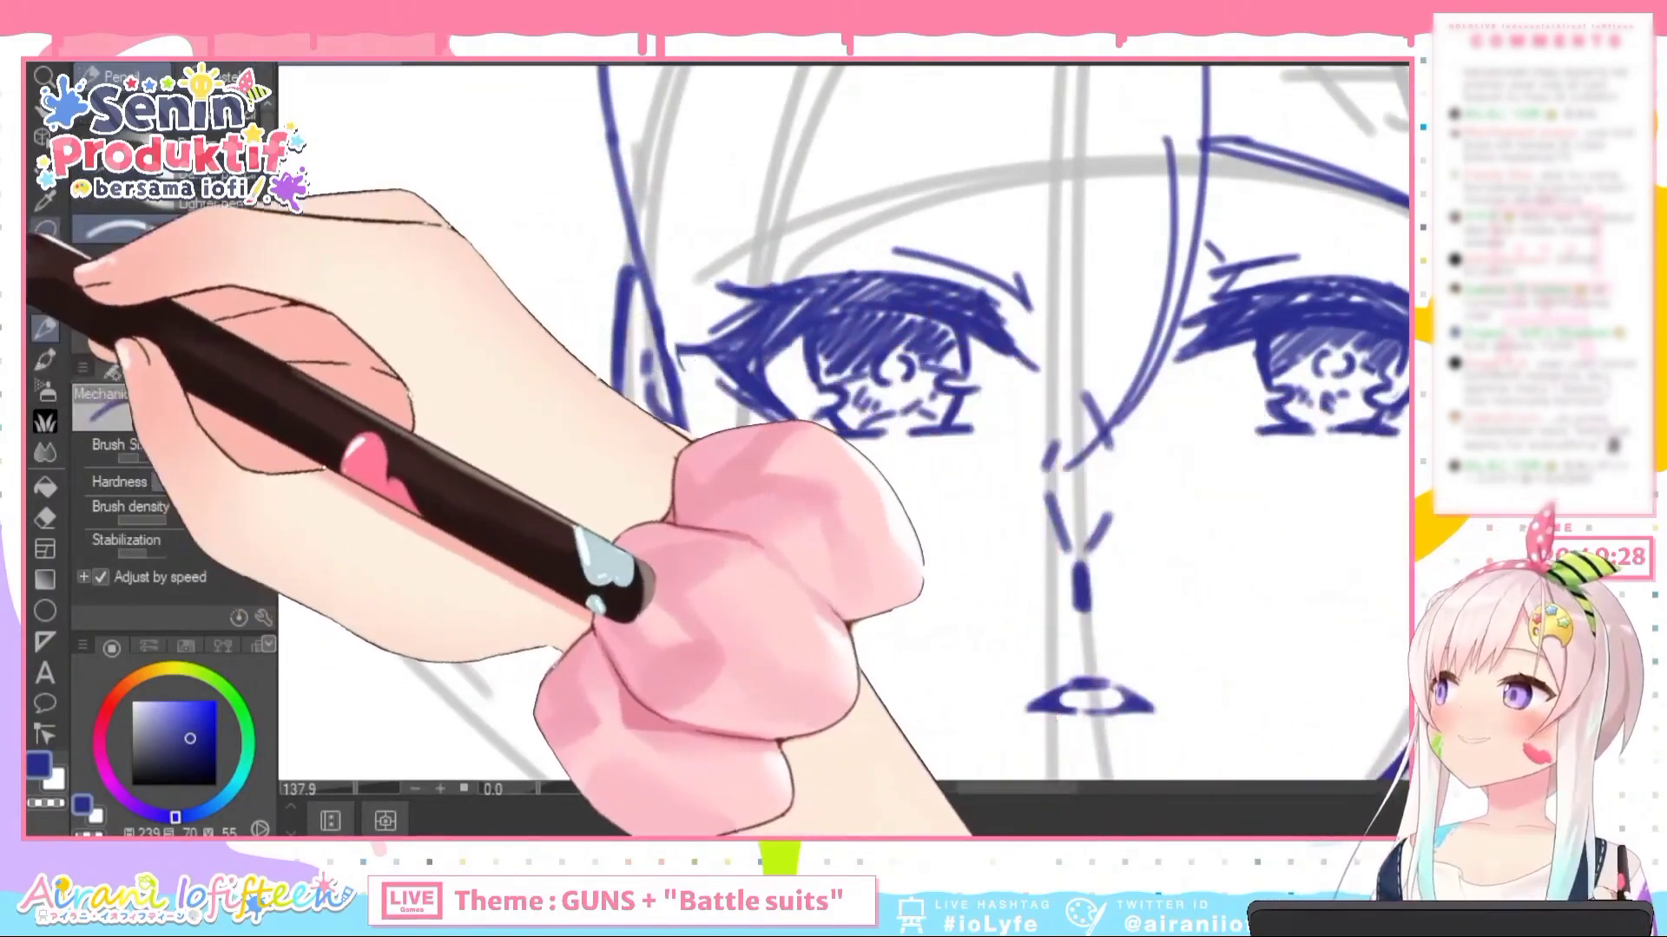
left_click(46, 230)
scroll(1042, 241, "down", 2)
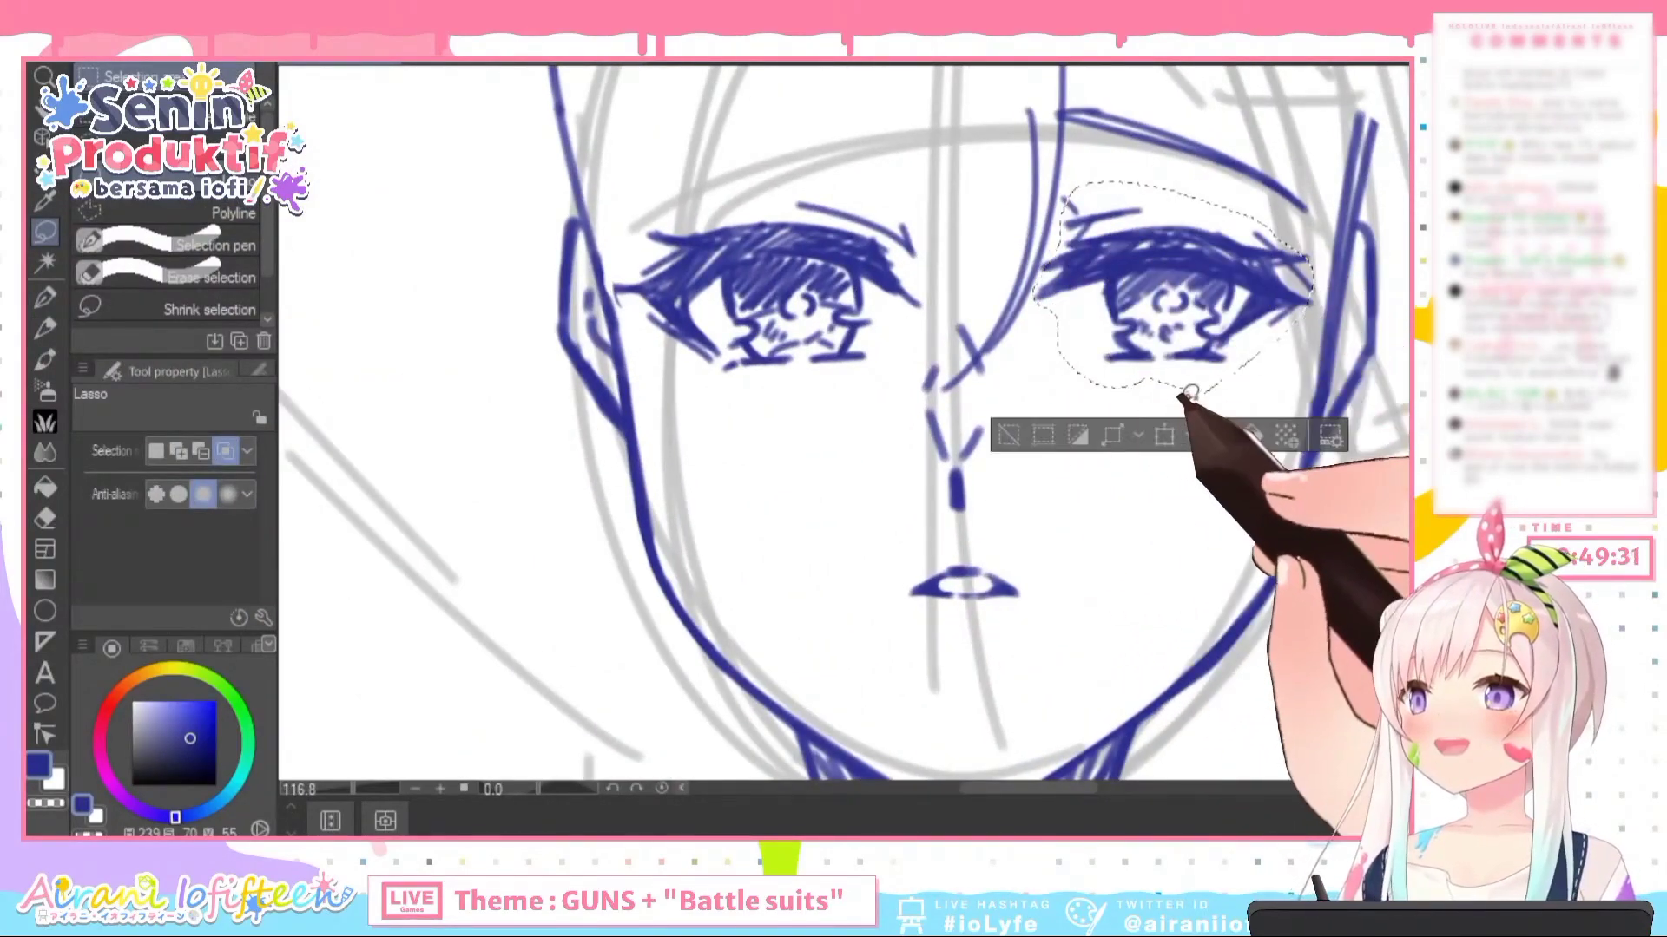
left_click(1164, 436)
left_click_drag(1313, 397, 1318, 401)
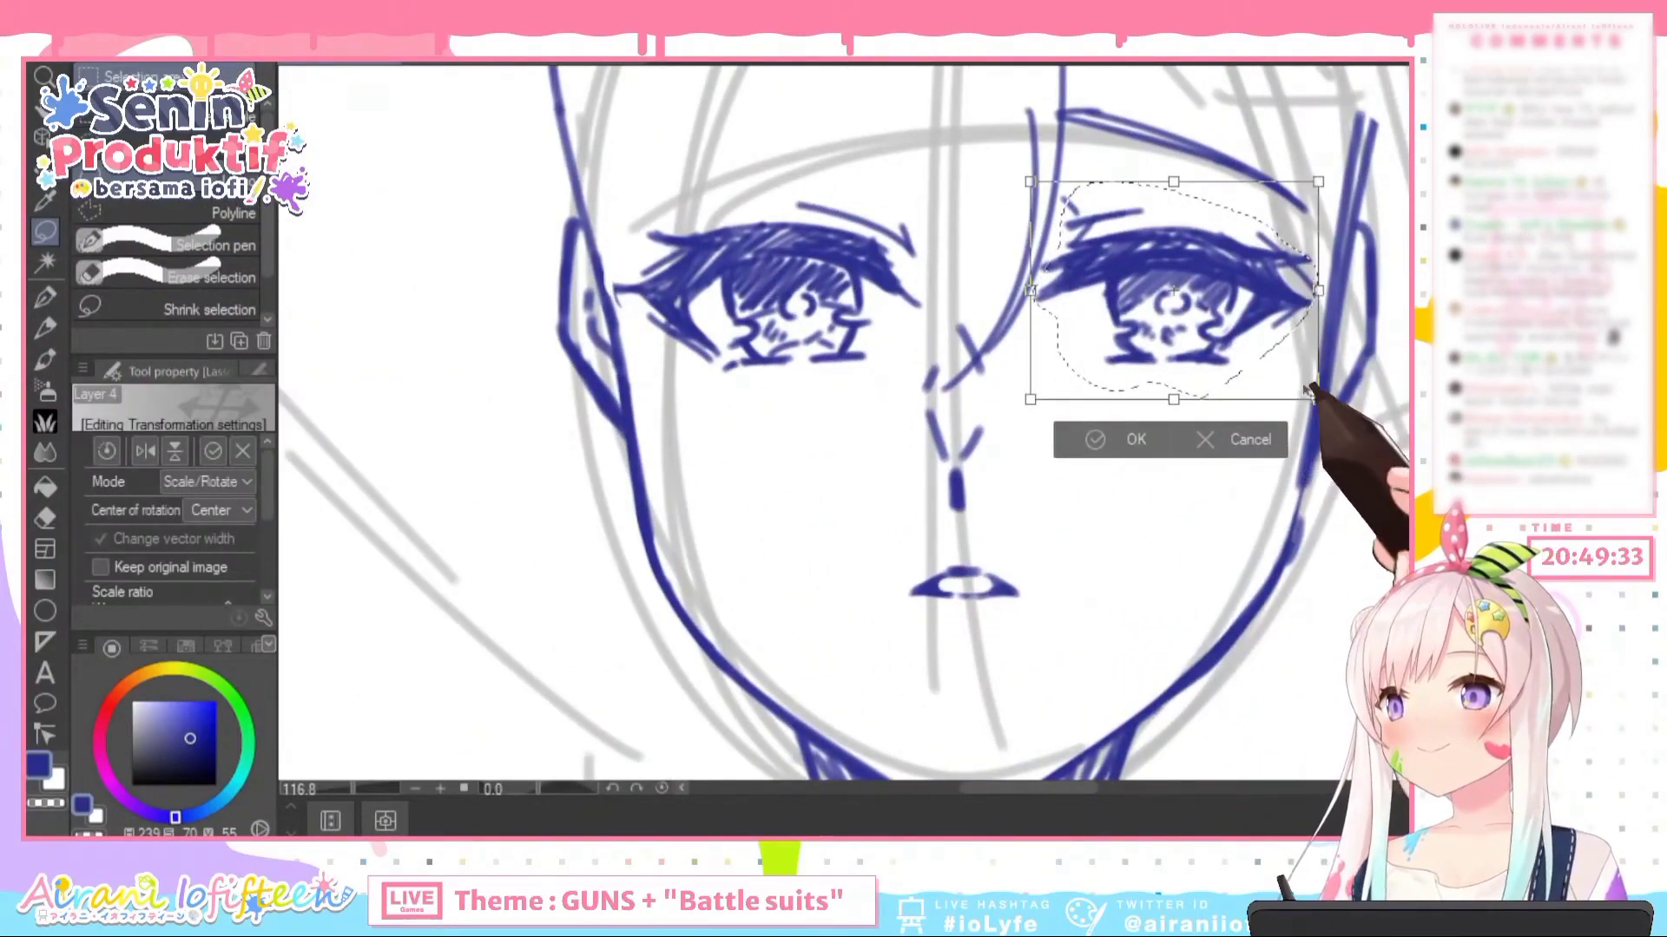
left_click_drag(1200, 95, 1205, 97)
left_click(1095, 445)
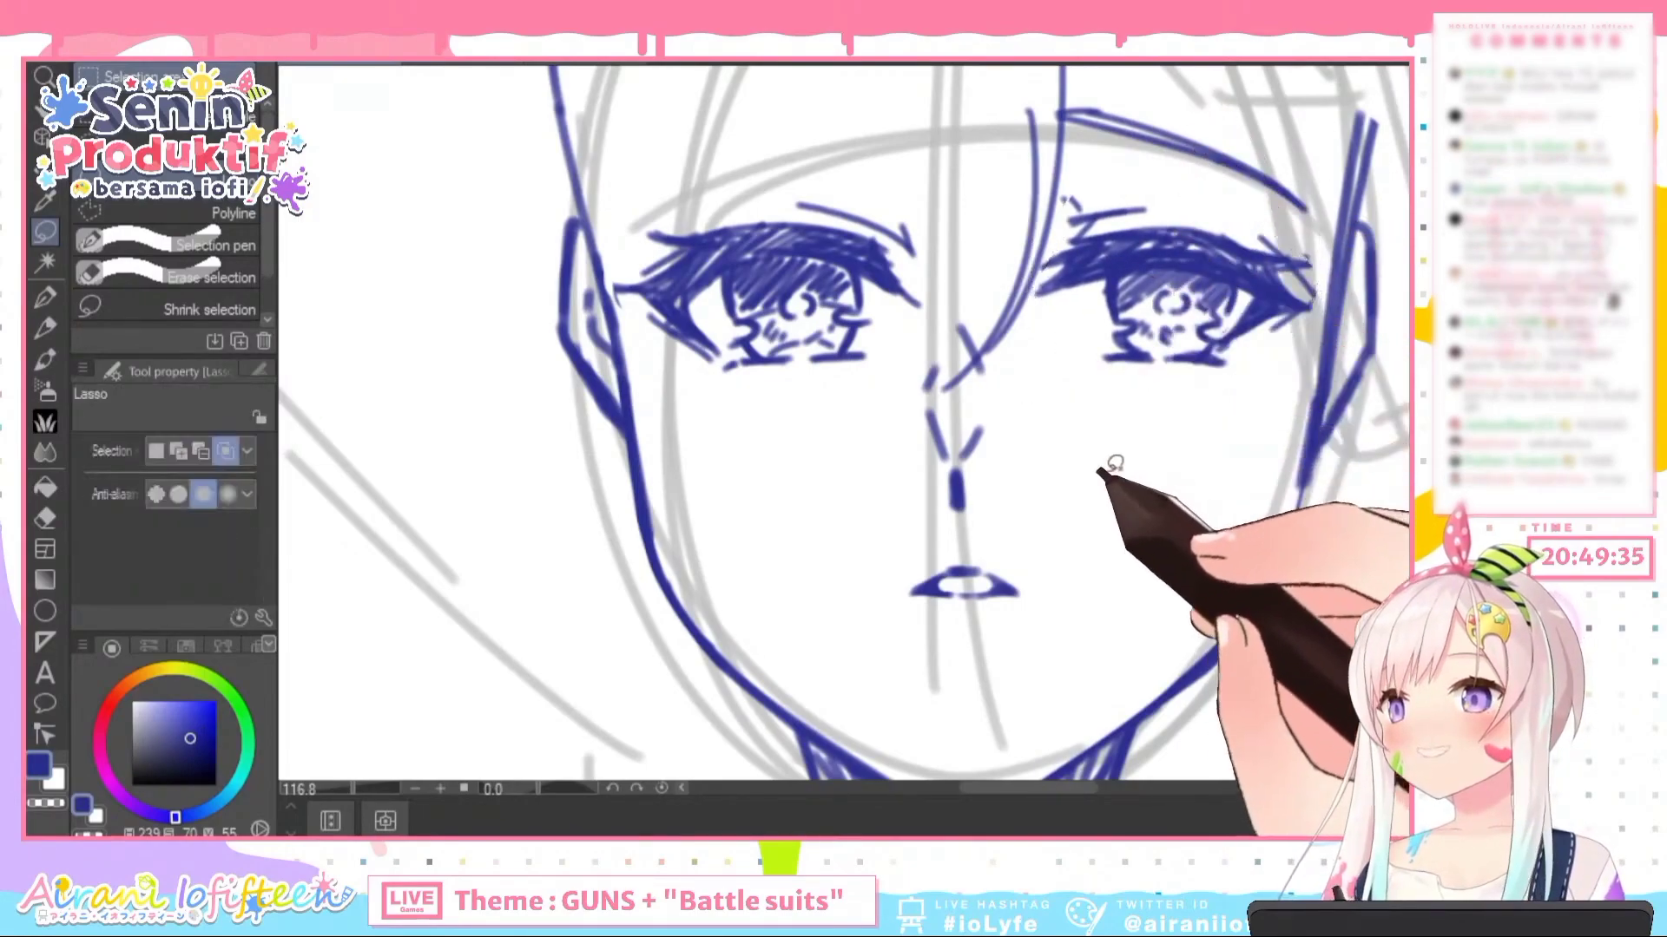
Draw the bangs, chin-length side hair and small braid around the forehead with the Mechanical pencil at size 7
scroll(967, 260, "down", 5)
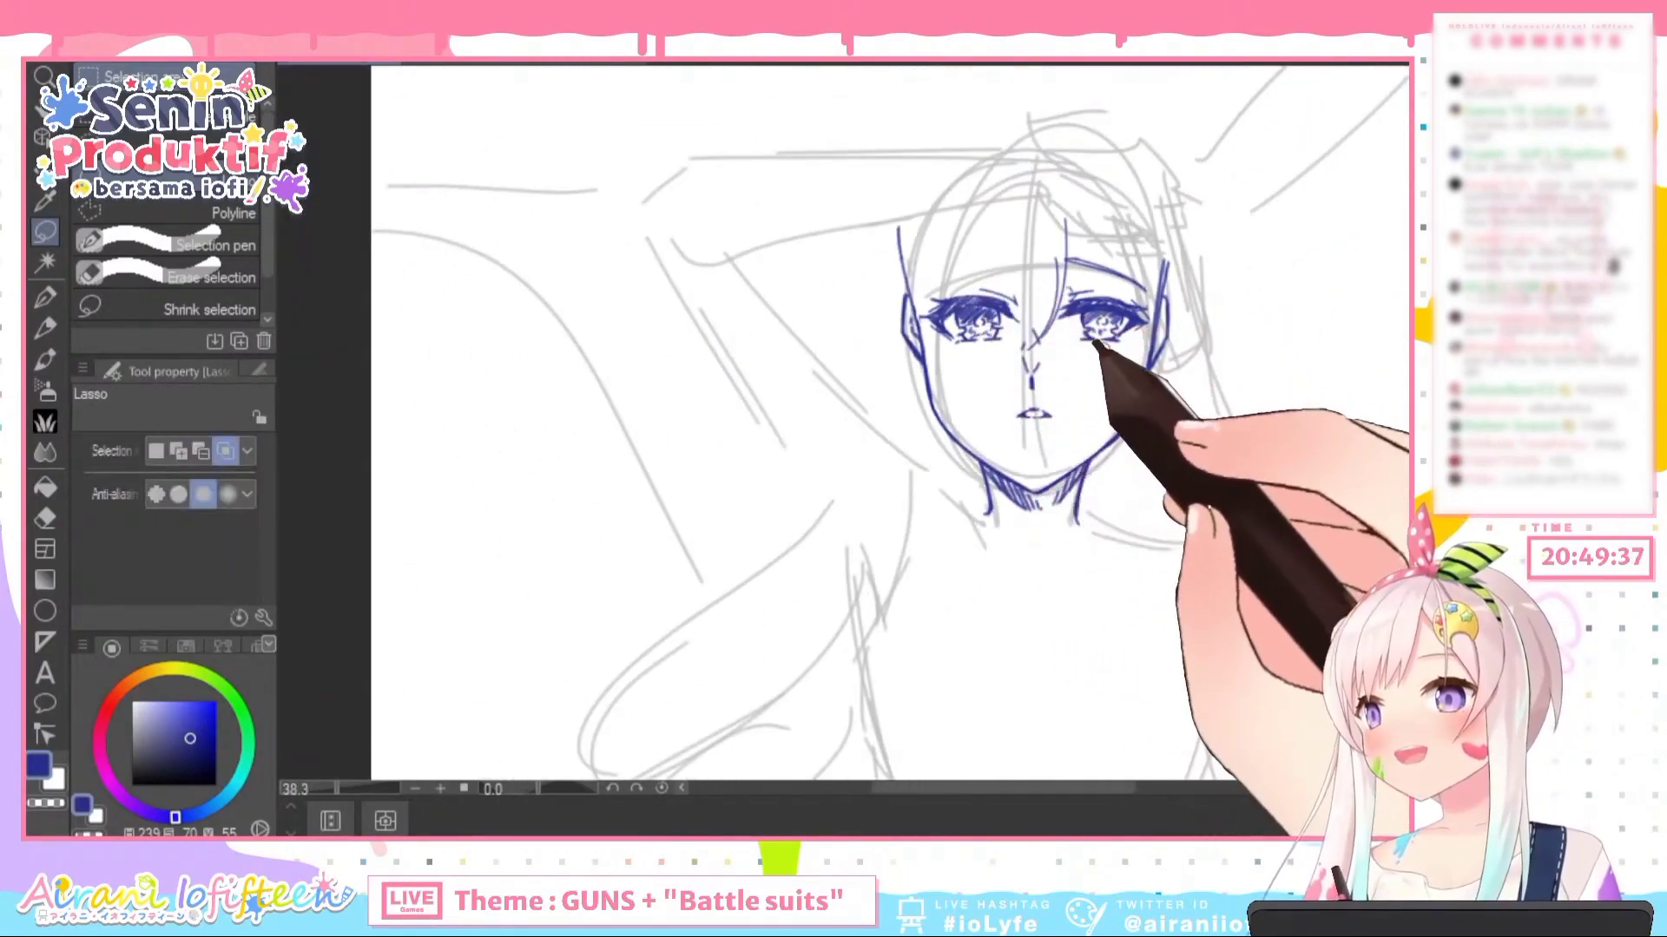
scroll(1039, 313, "up", 3)
left_click(45, 326)
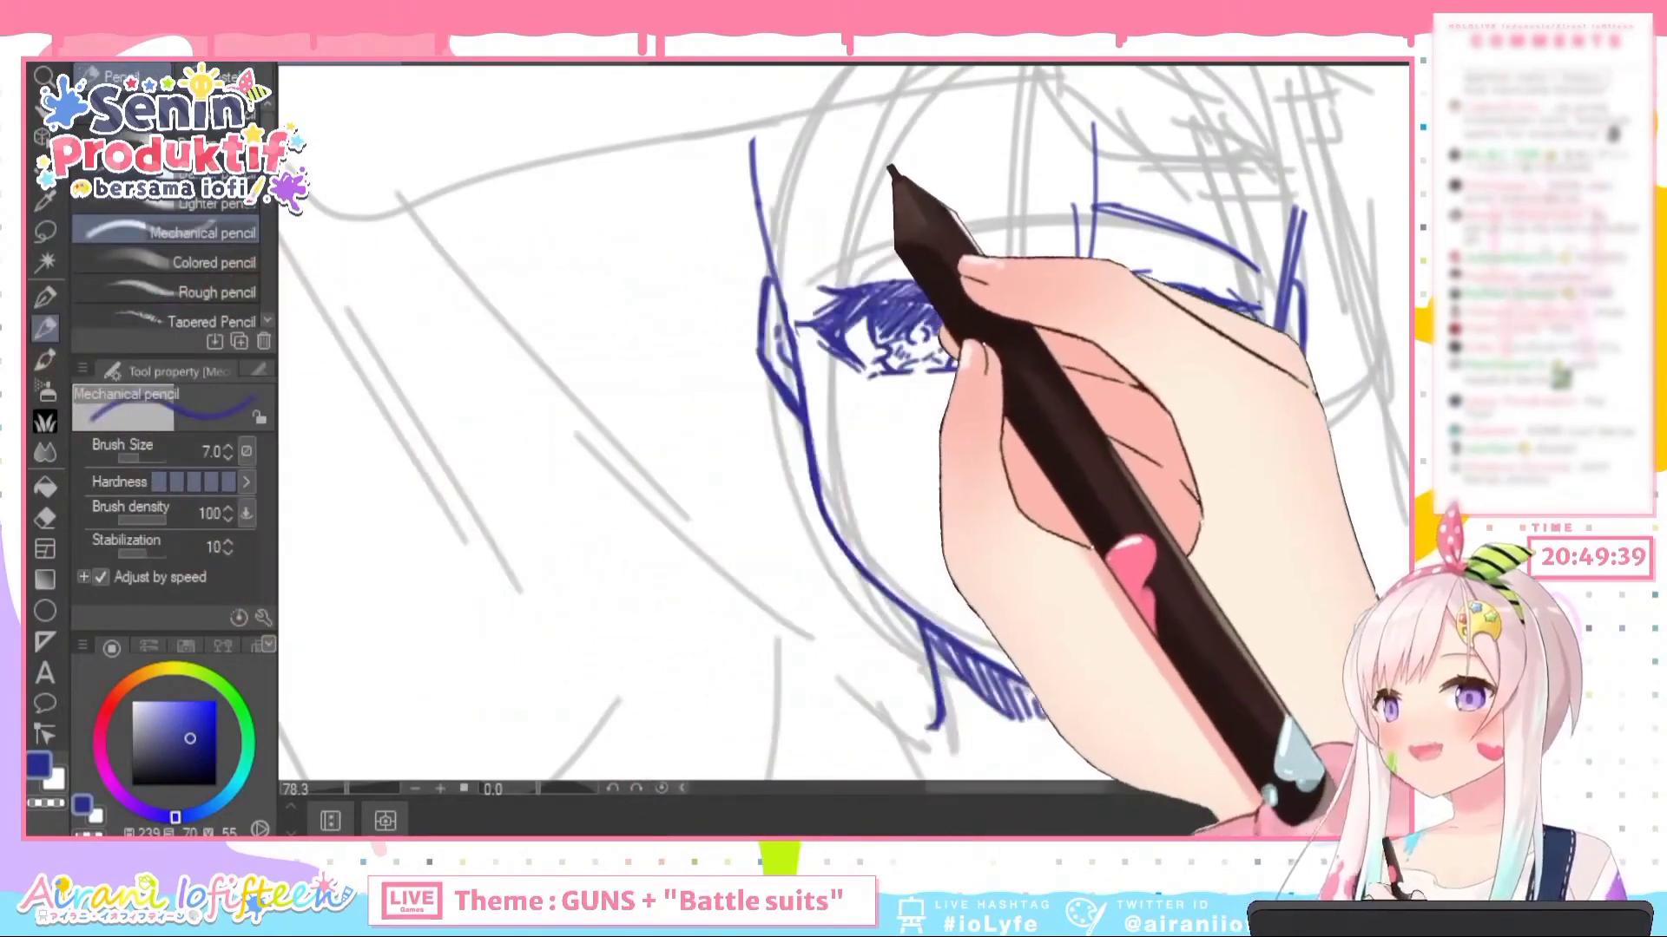
scroll(856, 241, "up", 2)
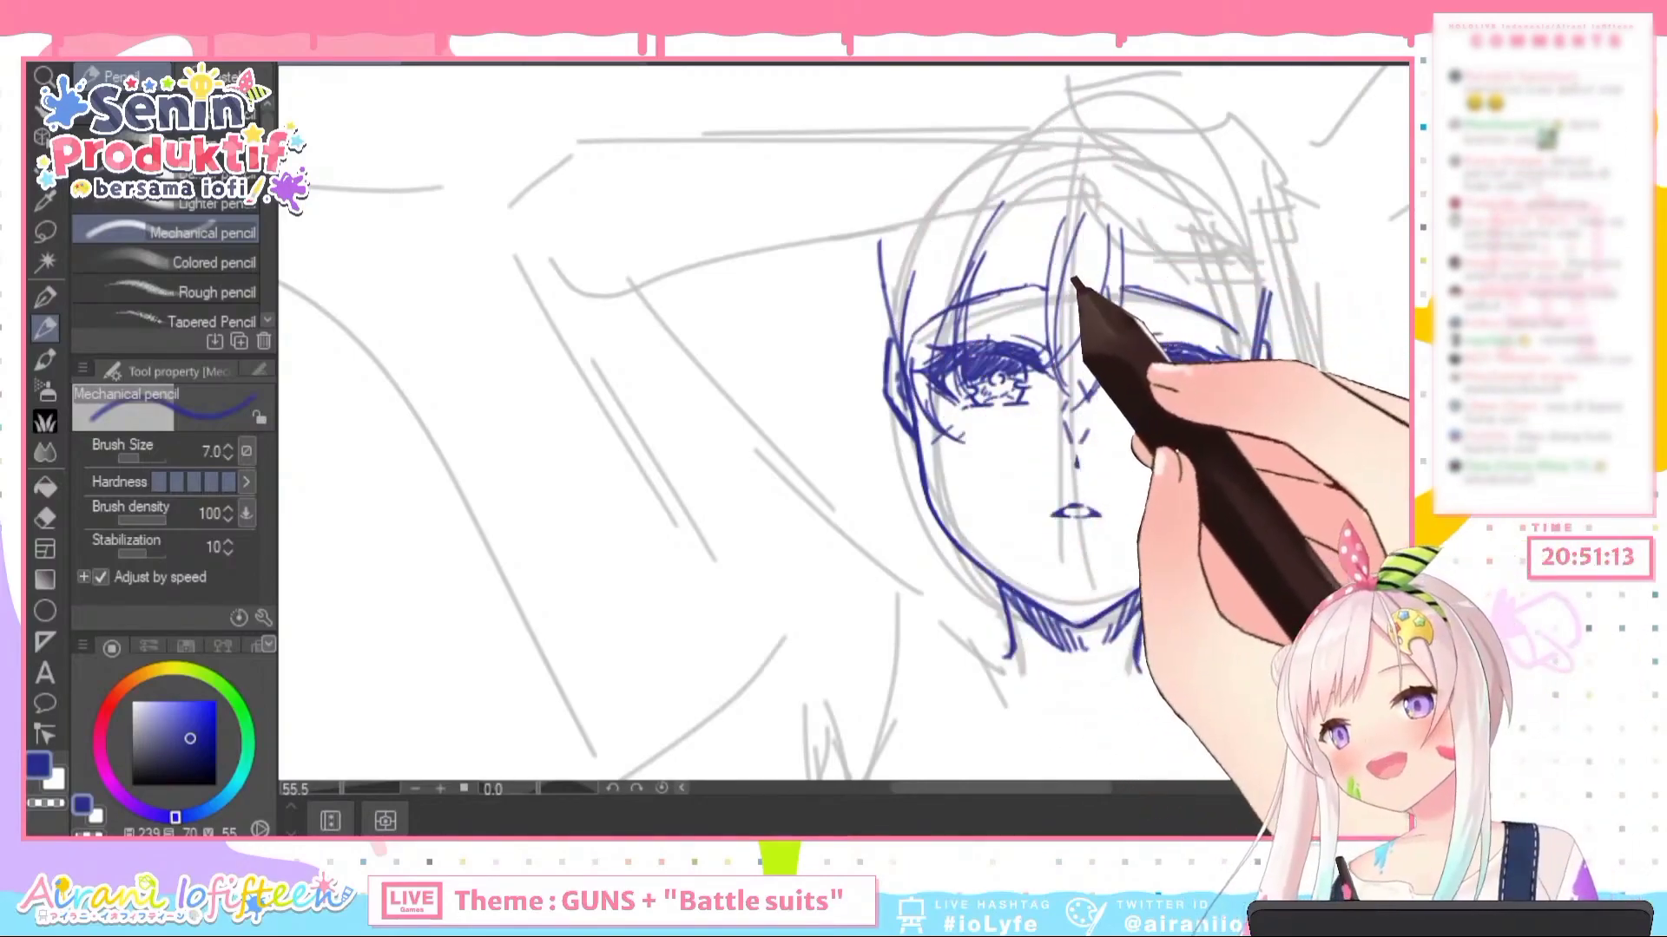
scroll(1091, 293, "up", 5)
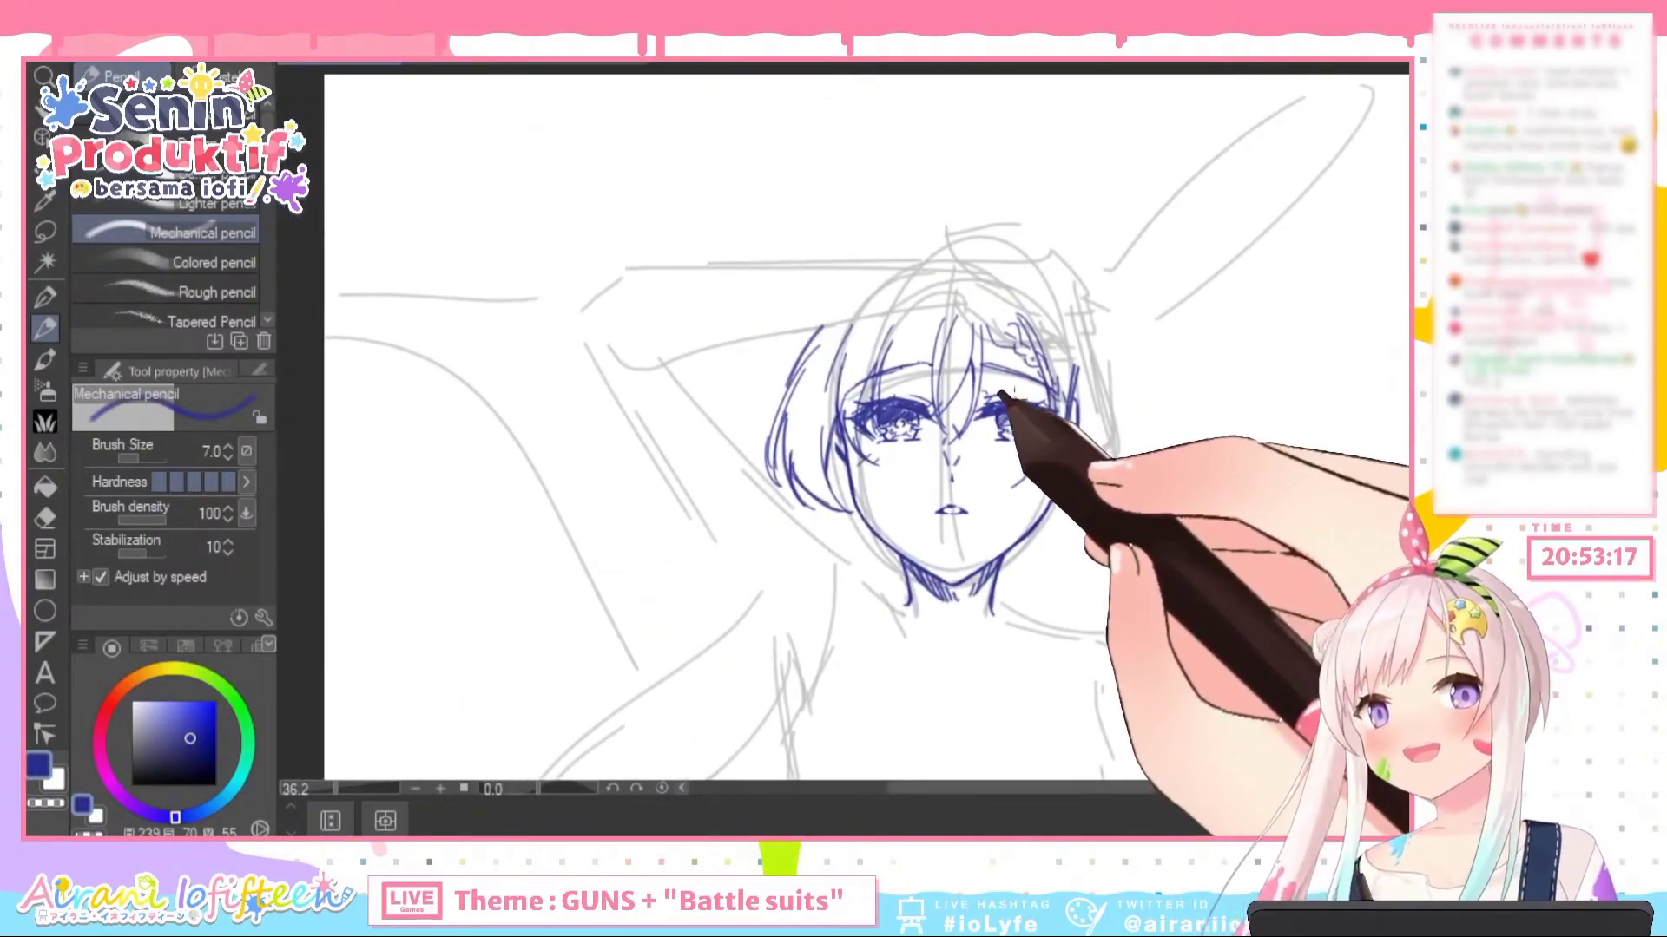
Erase the old ear lines beside the eye on the right half of the face with the Hard eraser at size 44.3
scroll(1033, 382, "up", 3)
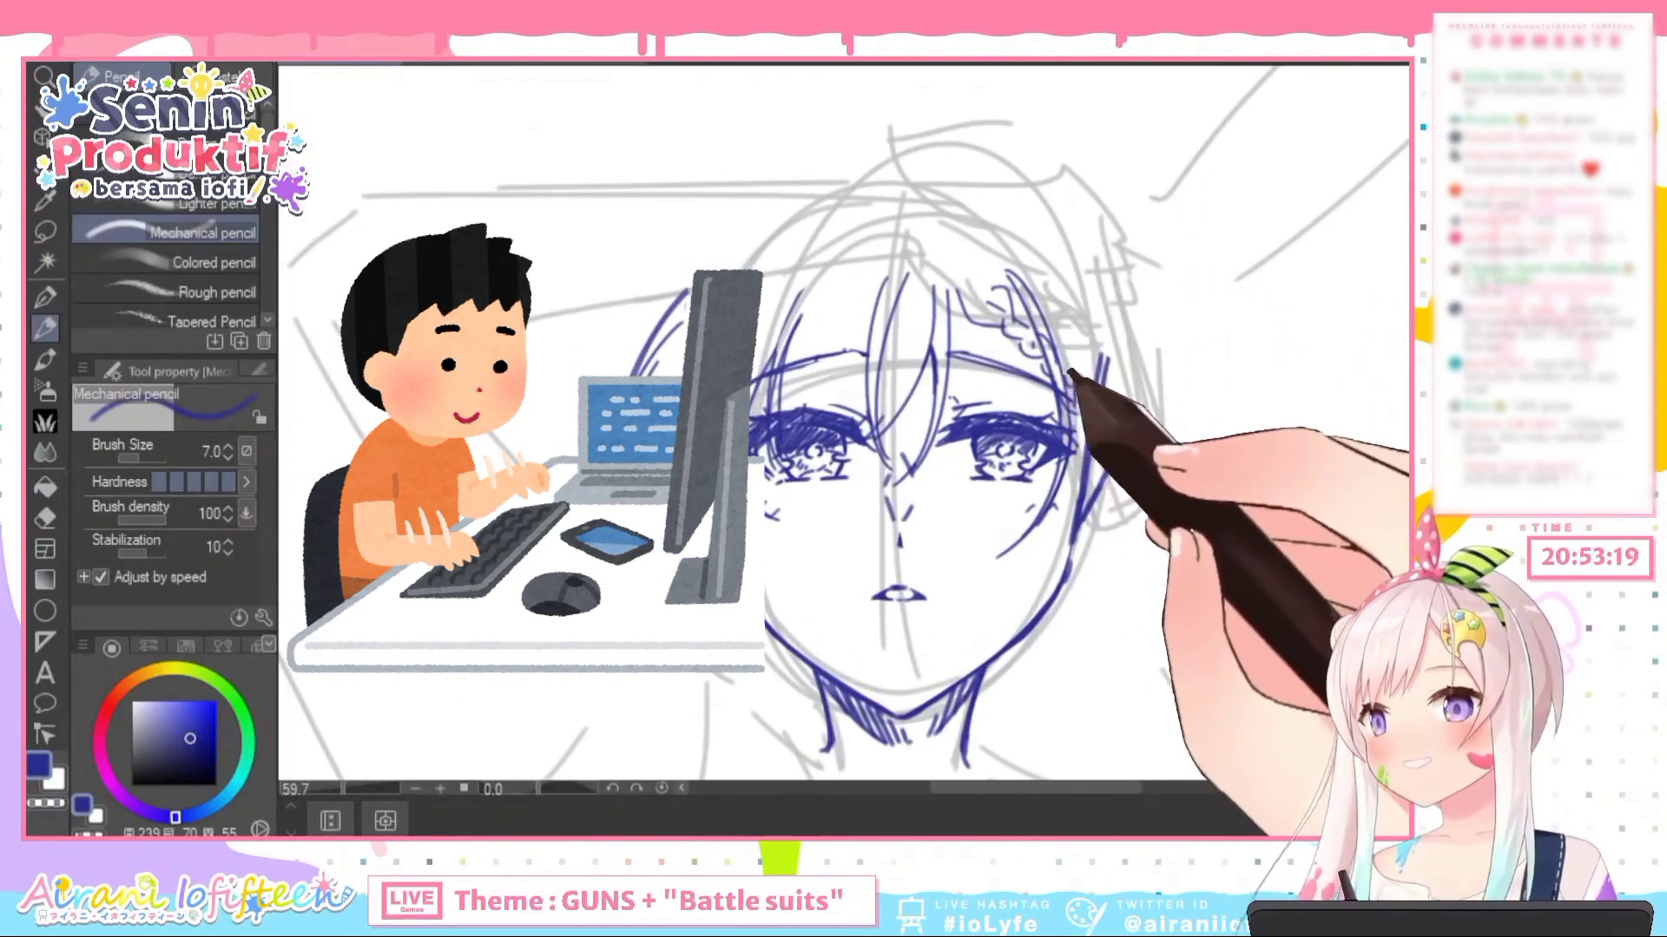
scroll(1096, 388, "up", 2)
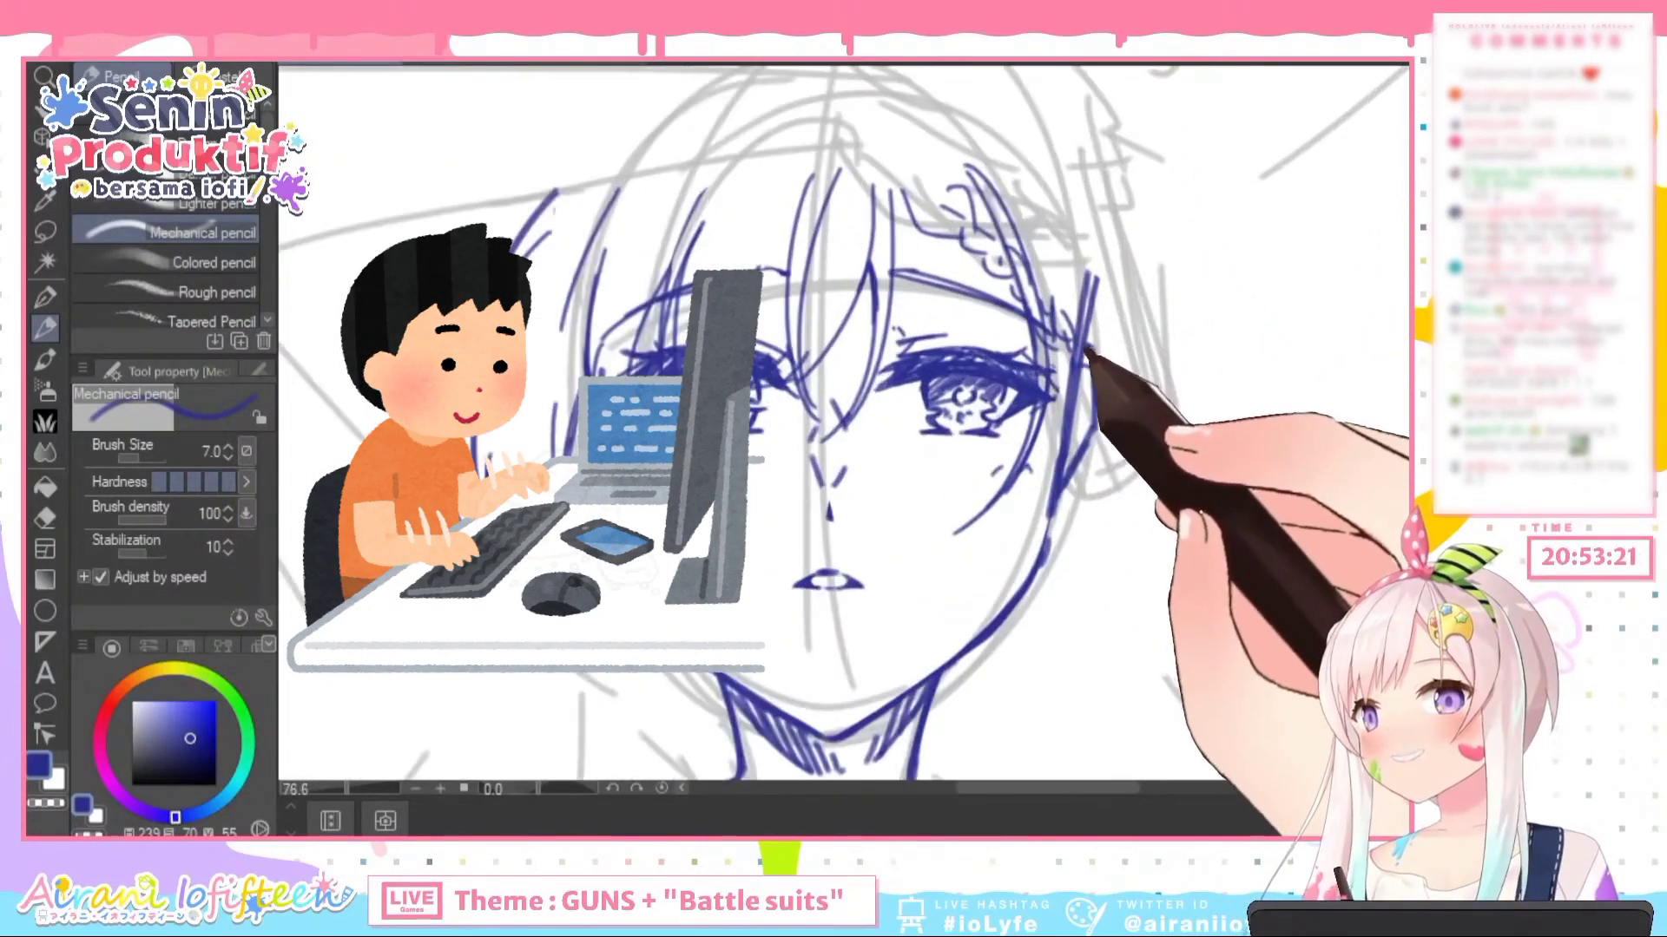
left_click_drag(1088, 424, 1102, 391)
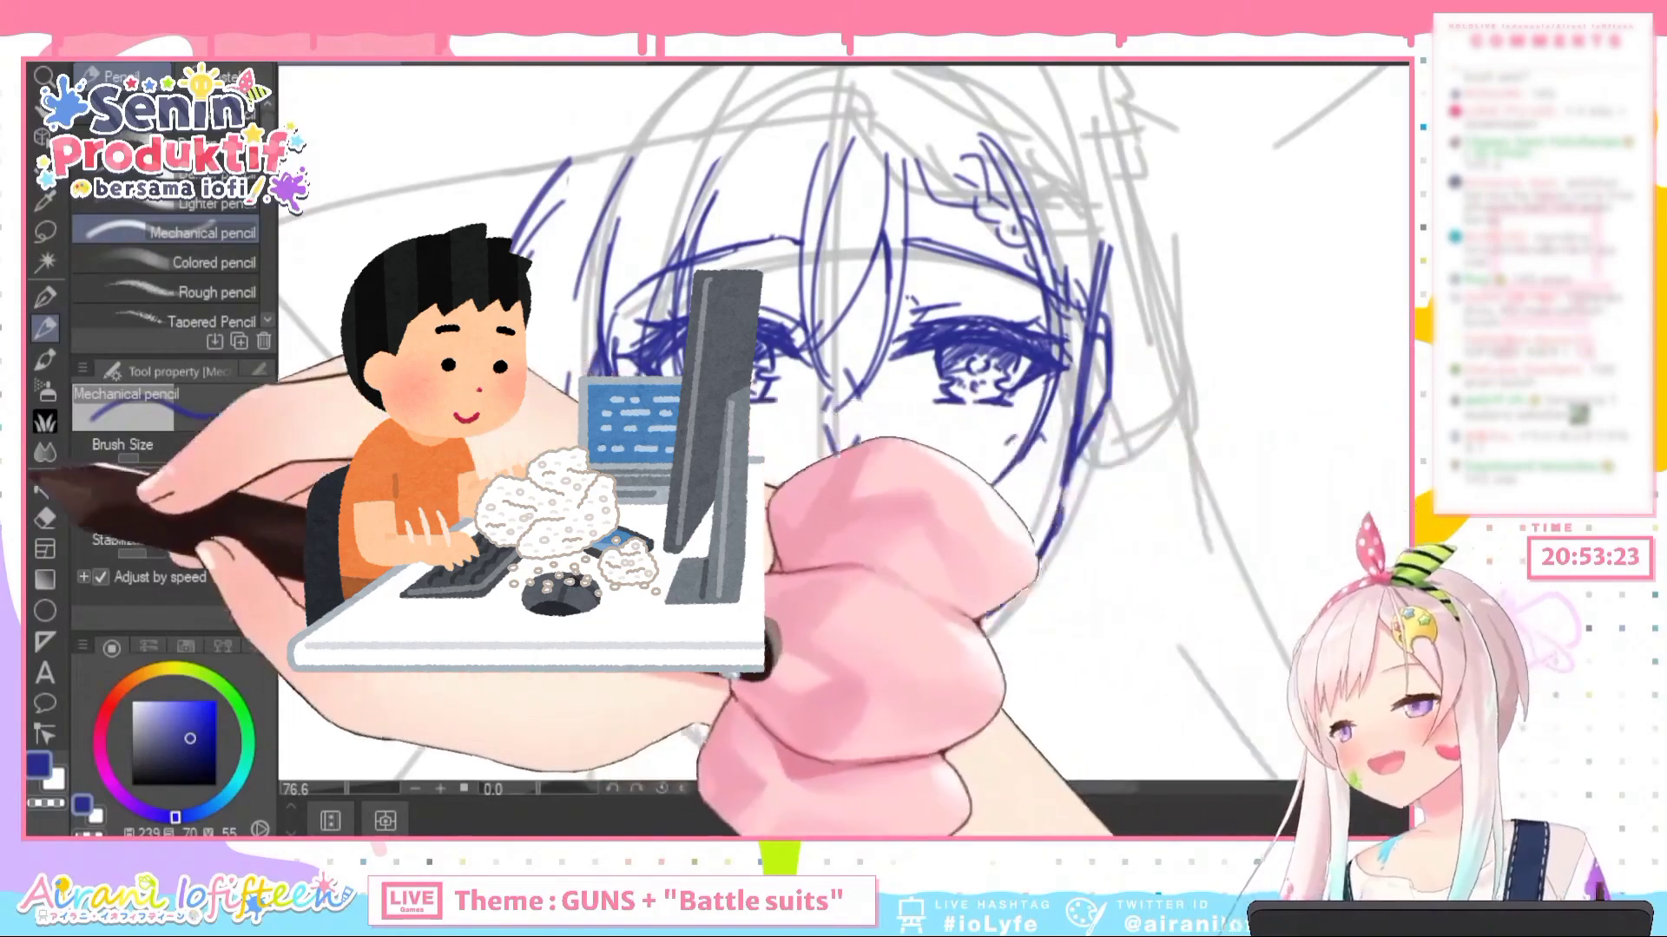
left_click(45, 519)
scroll(1100, 271, "up", 2)
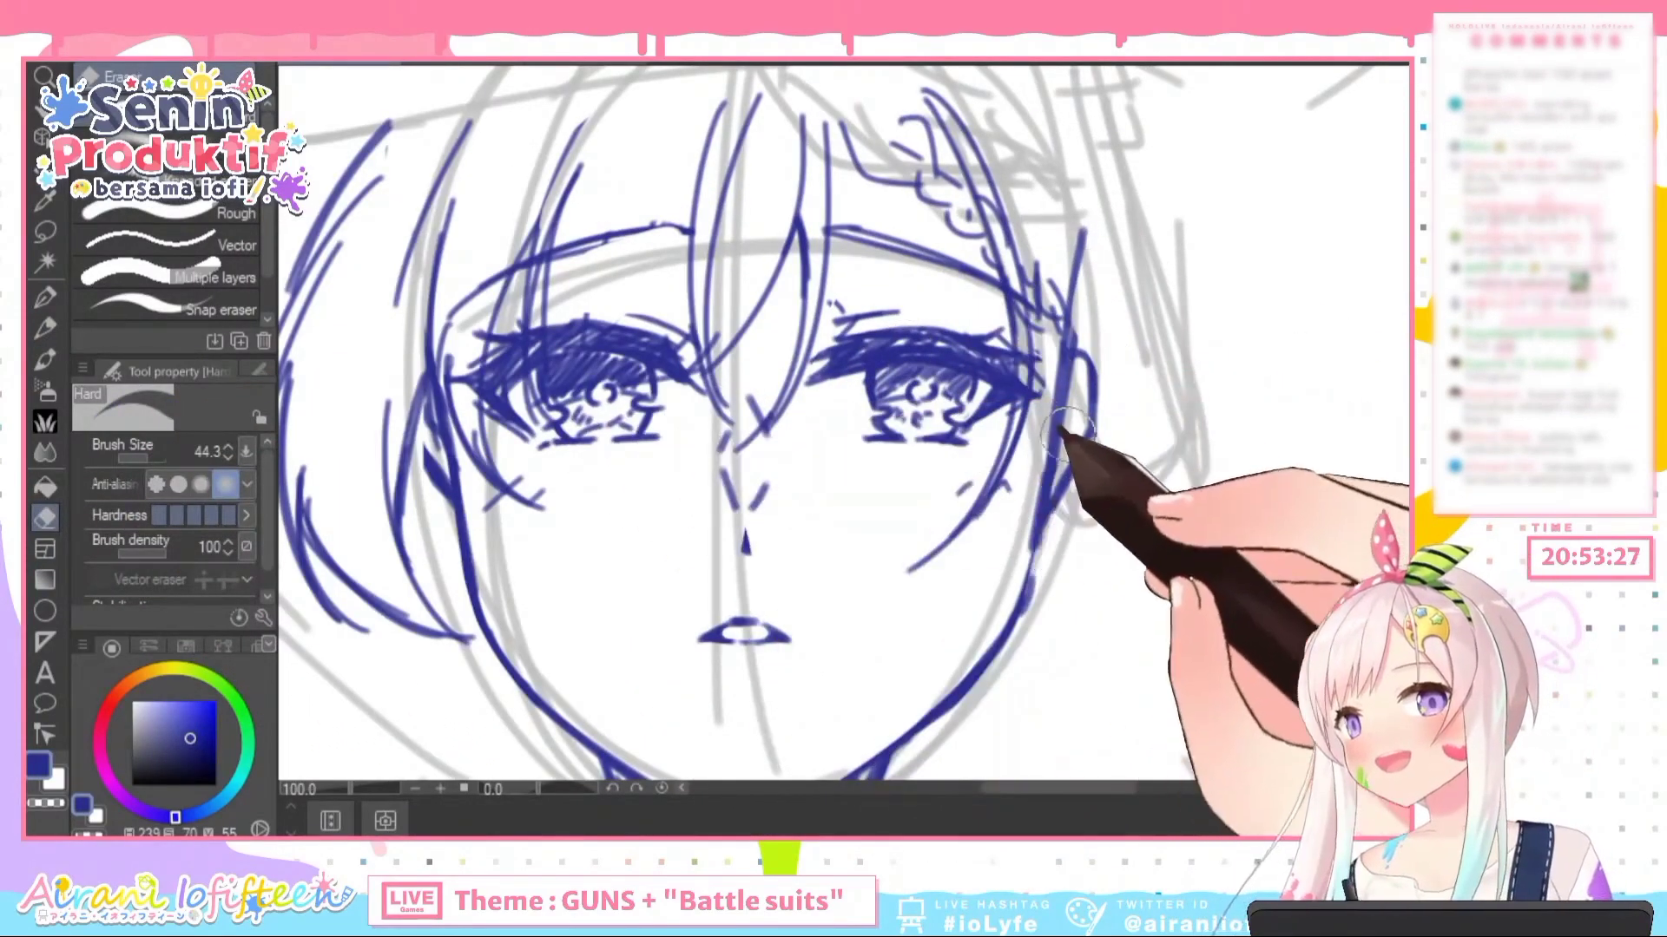
Redraw the ear on the right half of the face with its outer curve and inner lines, using the Mechanical pencil at size 7
left_click(45, 328)
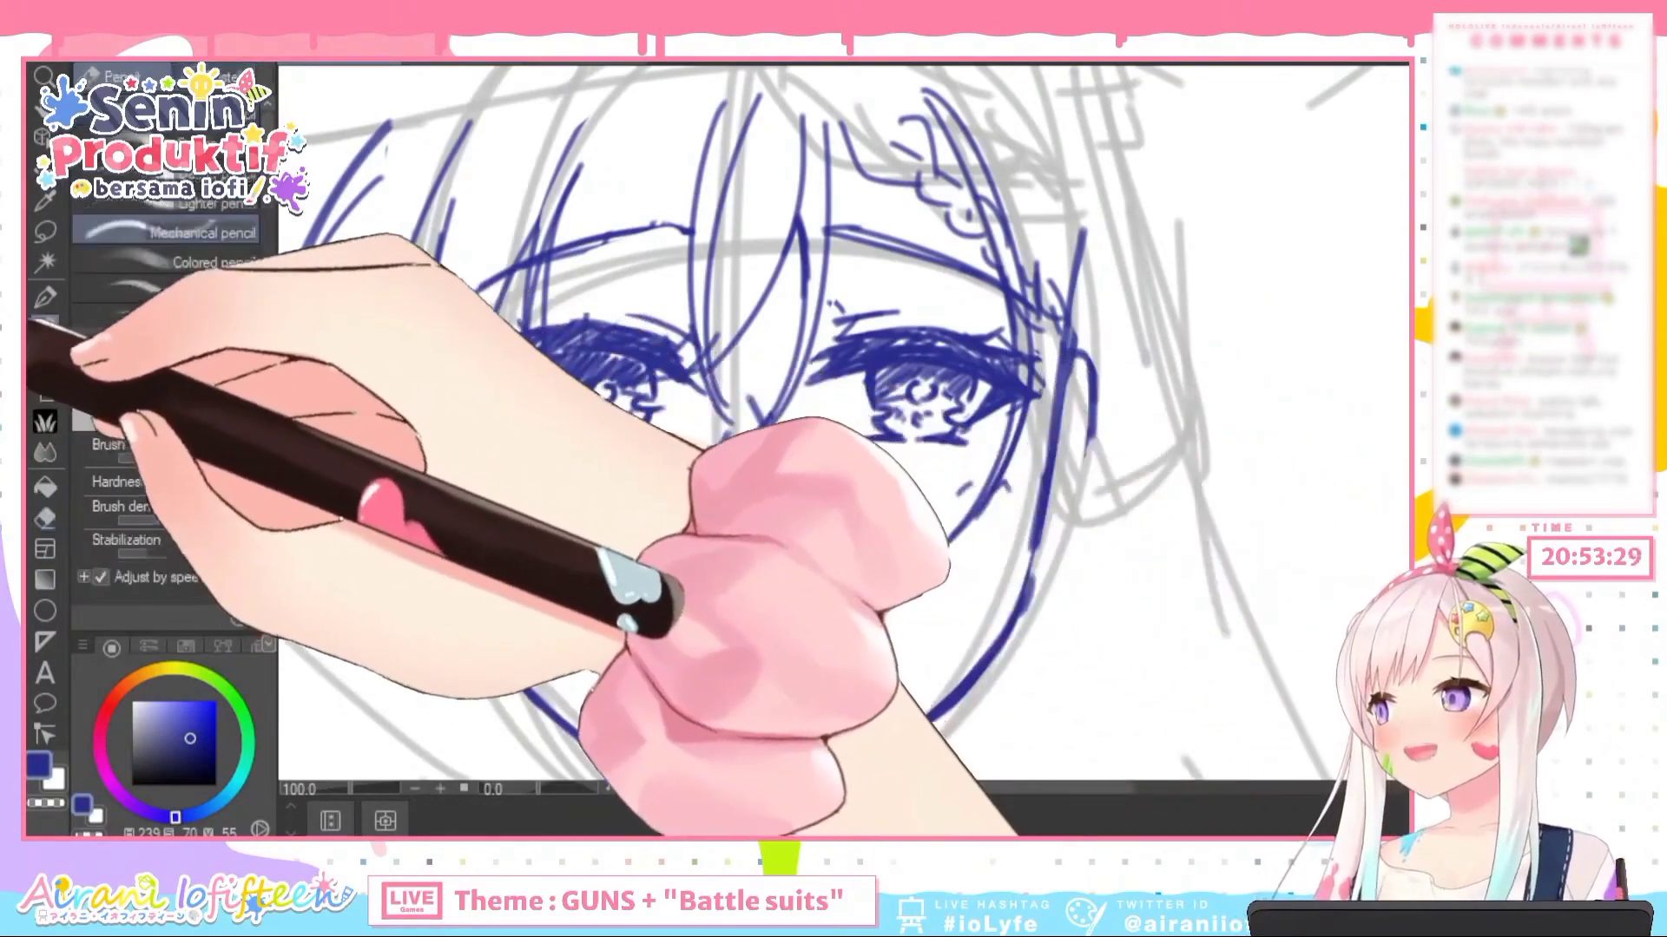
scroll(1071, 356, "up", 2)
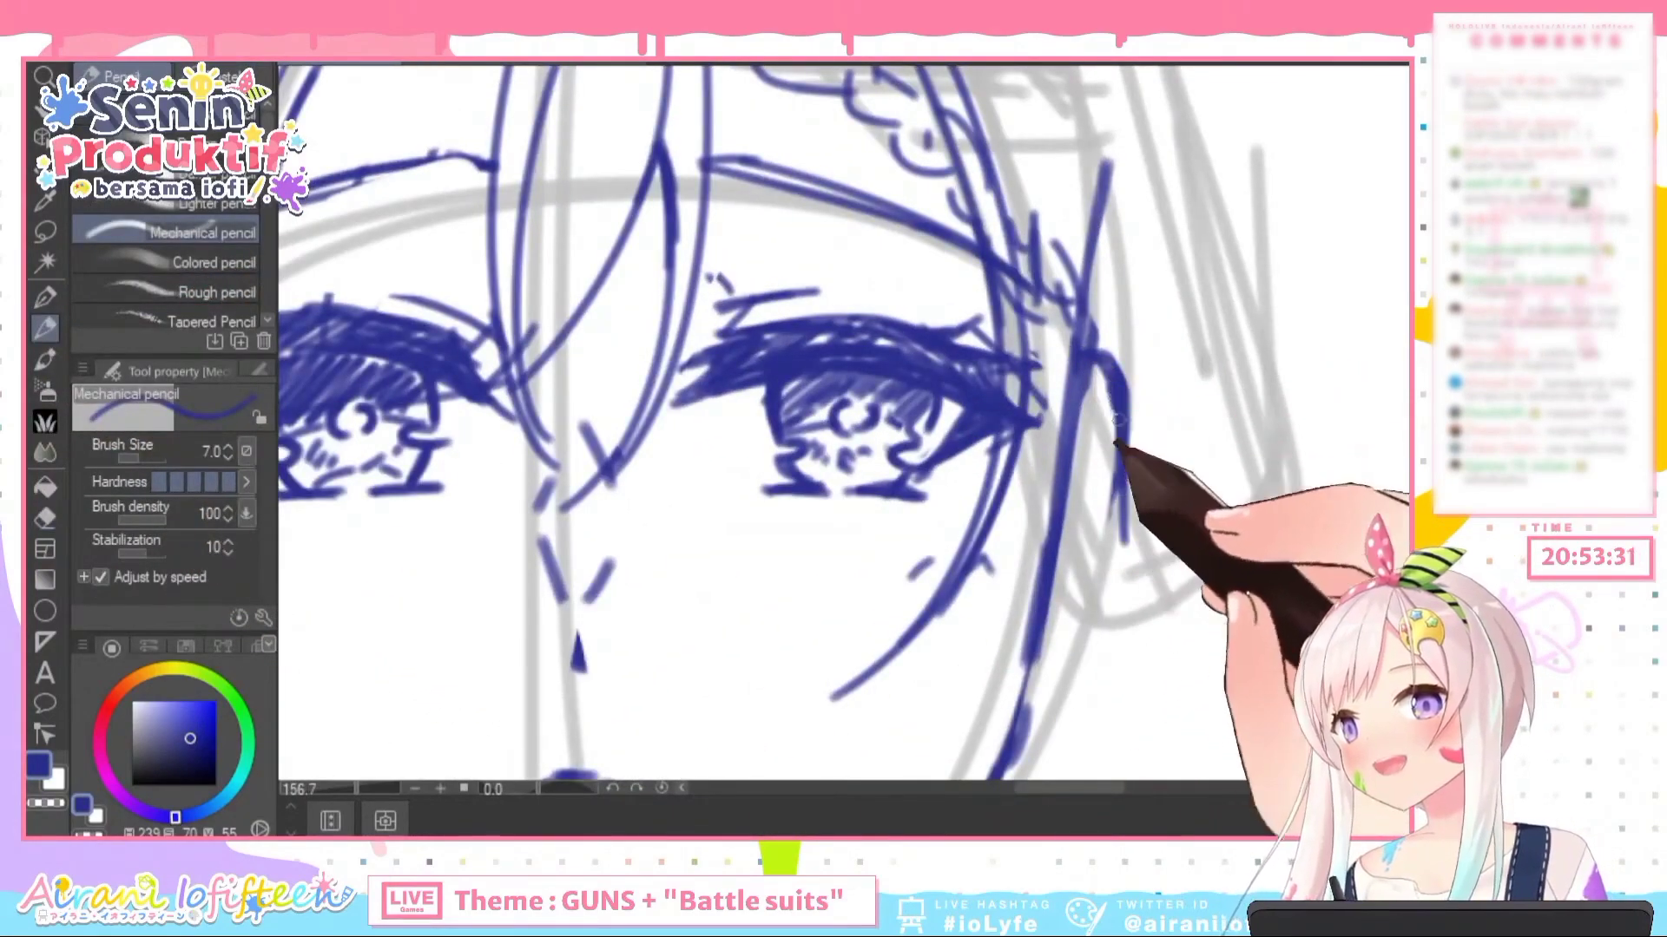
mouse_move(1130, 460)
left_mouse_down()
mouse_move(1146, 323)
mouse_move(1145, 417)
left_mouse_up()
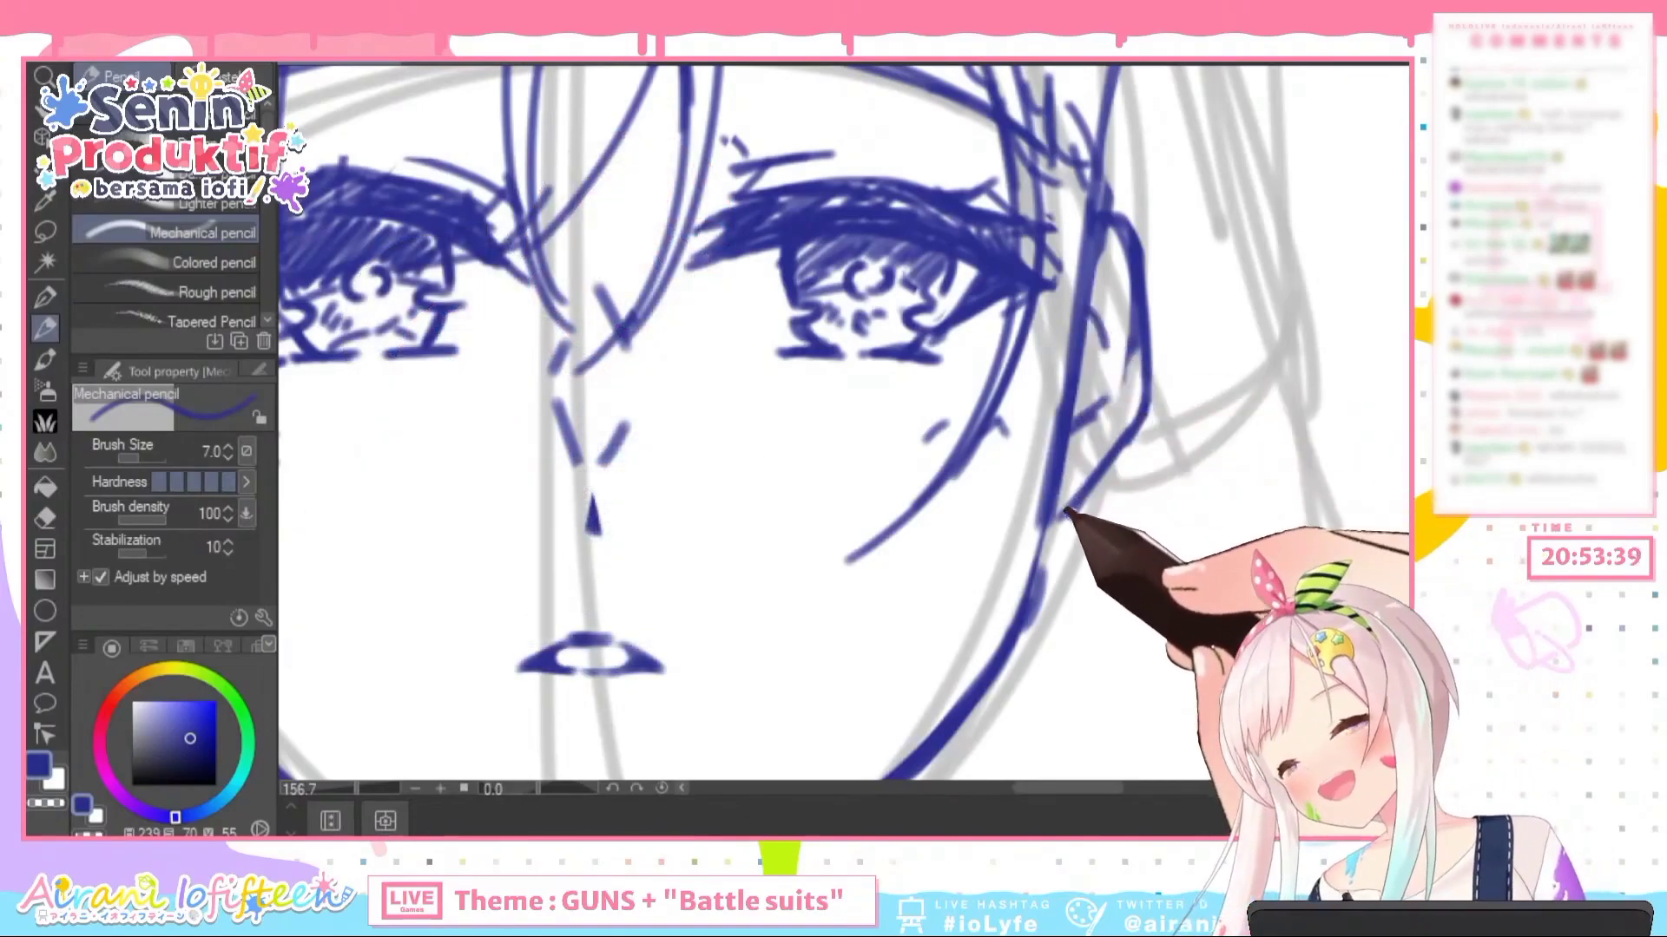
Draw a curved side hair strand falling from the braid around the outside of the ear on the right half of the face
scroll(1079, 369, "down", 5)
scroll(937, 373, "up", 4)
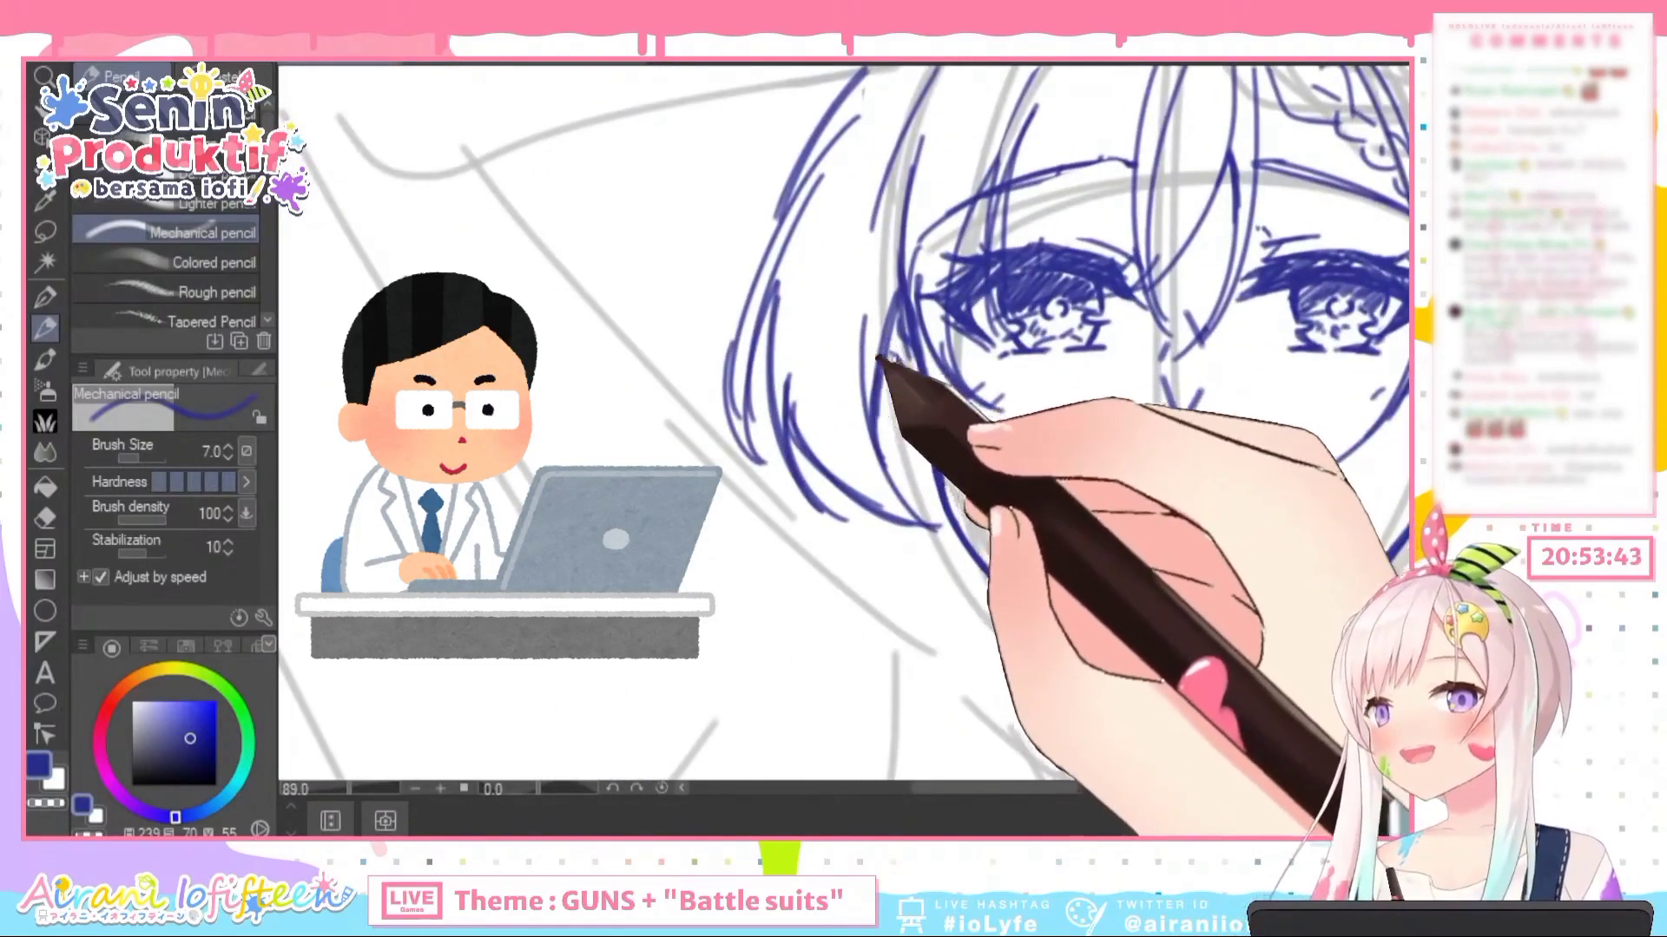
key("ctrl+0")
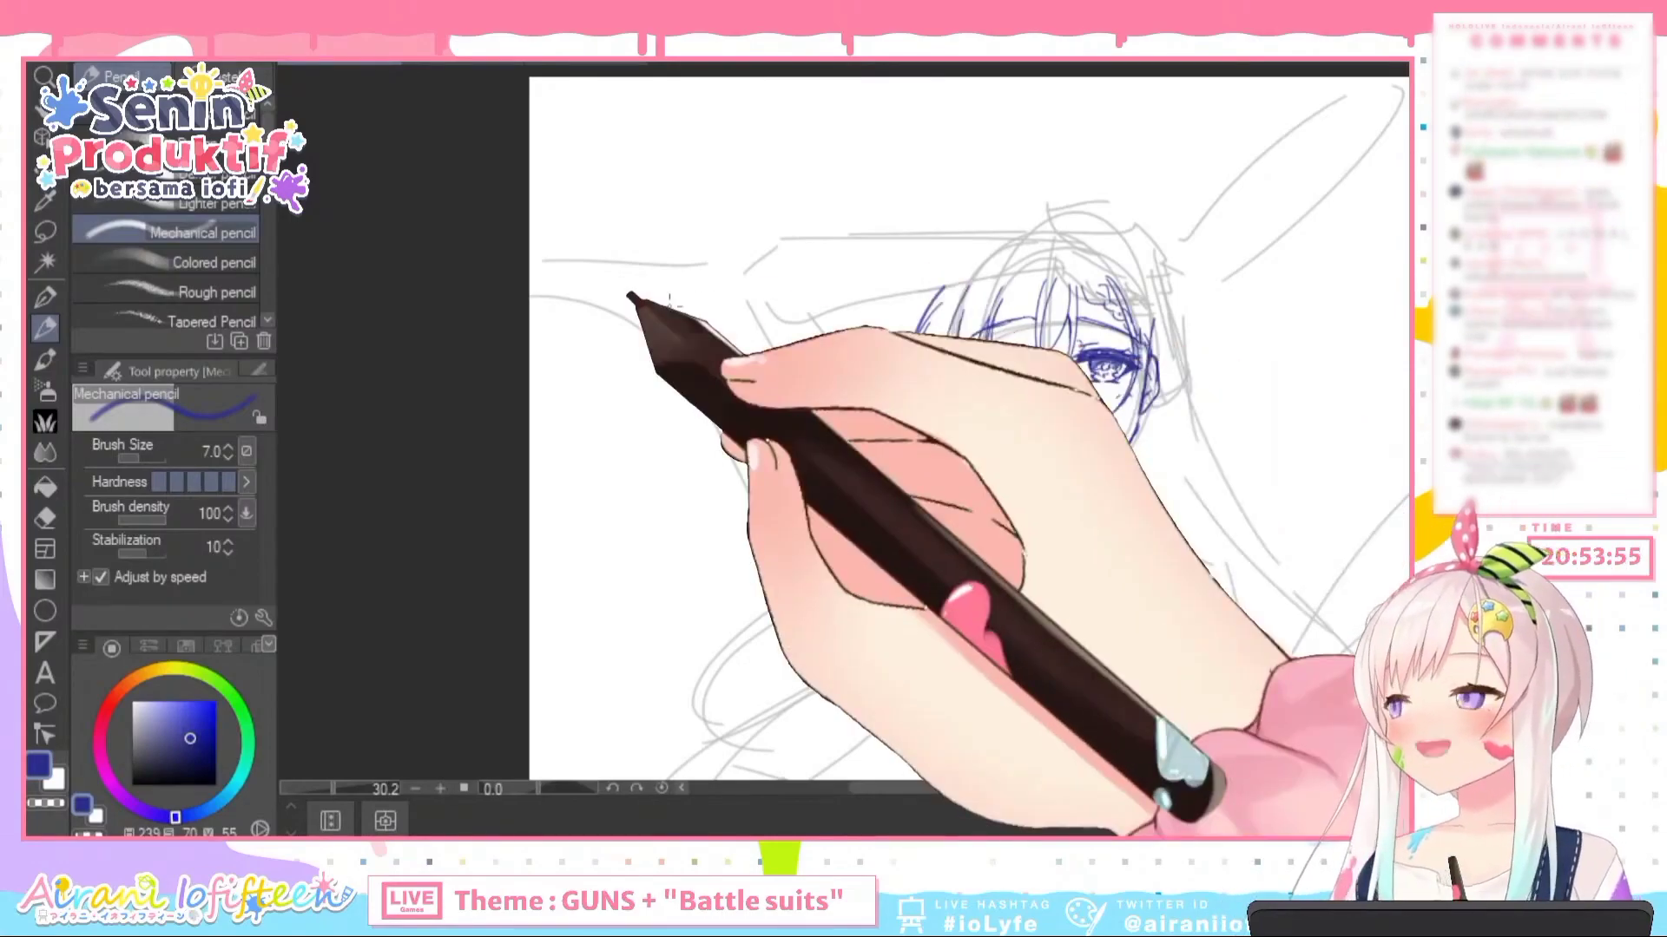
left_click_drag(1131, 284, 1259, 284)
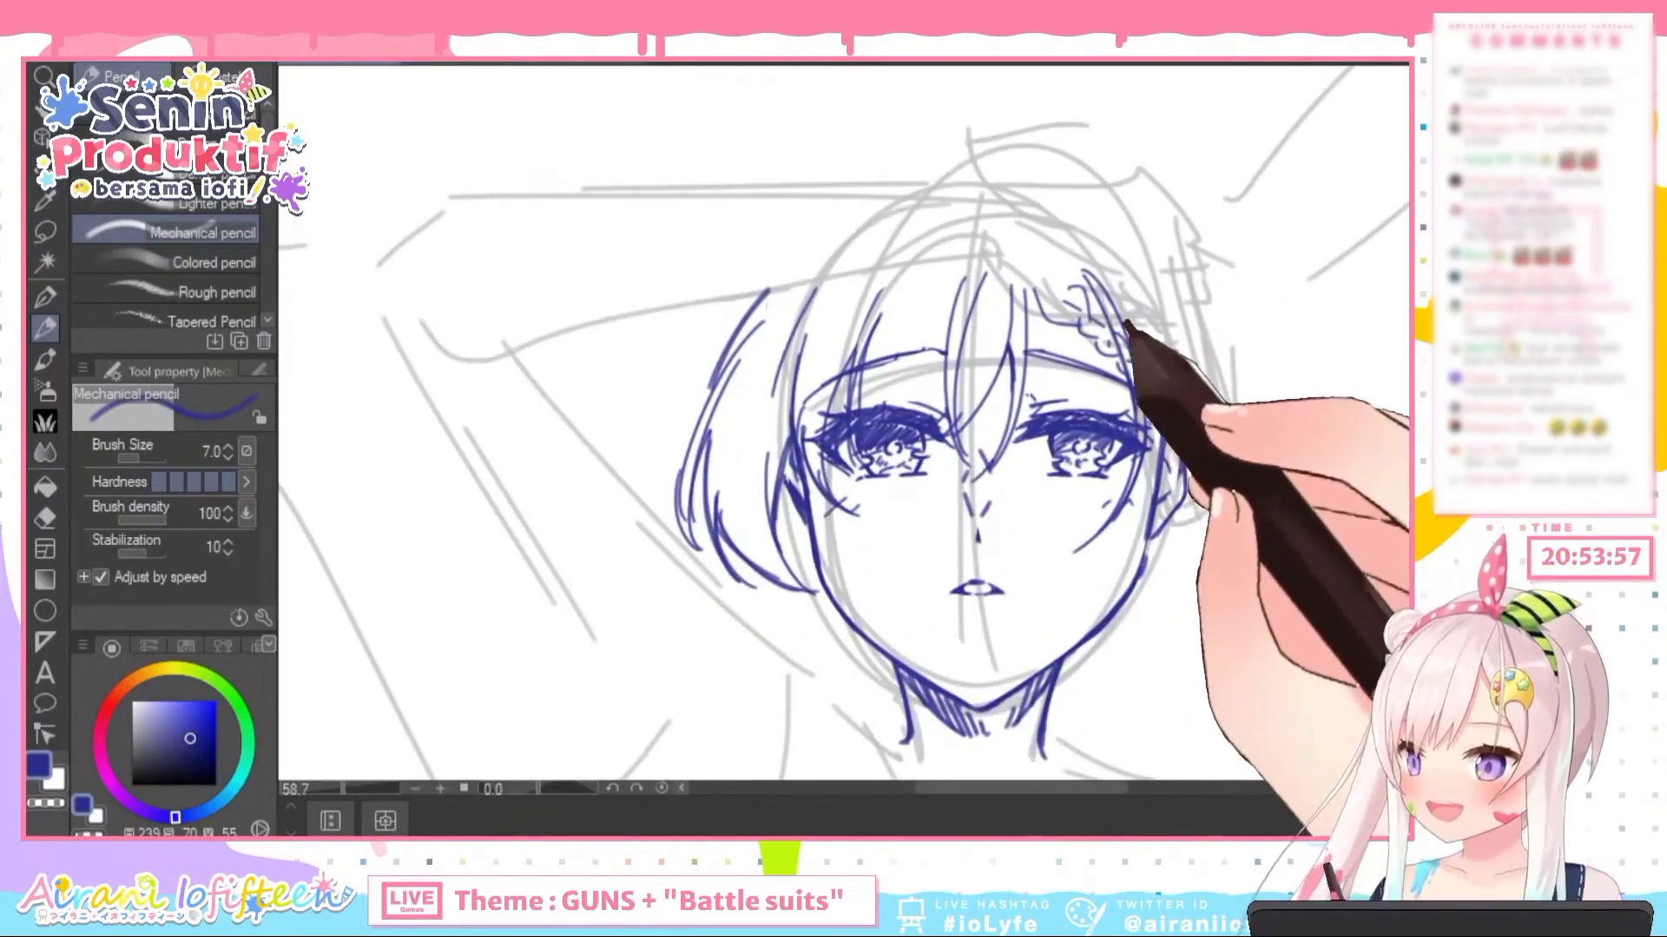
left_click_drag(1127, 325, 1201, 511)
left_click_drag(1154, 382, 1149, 342)
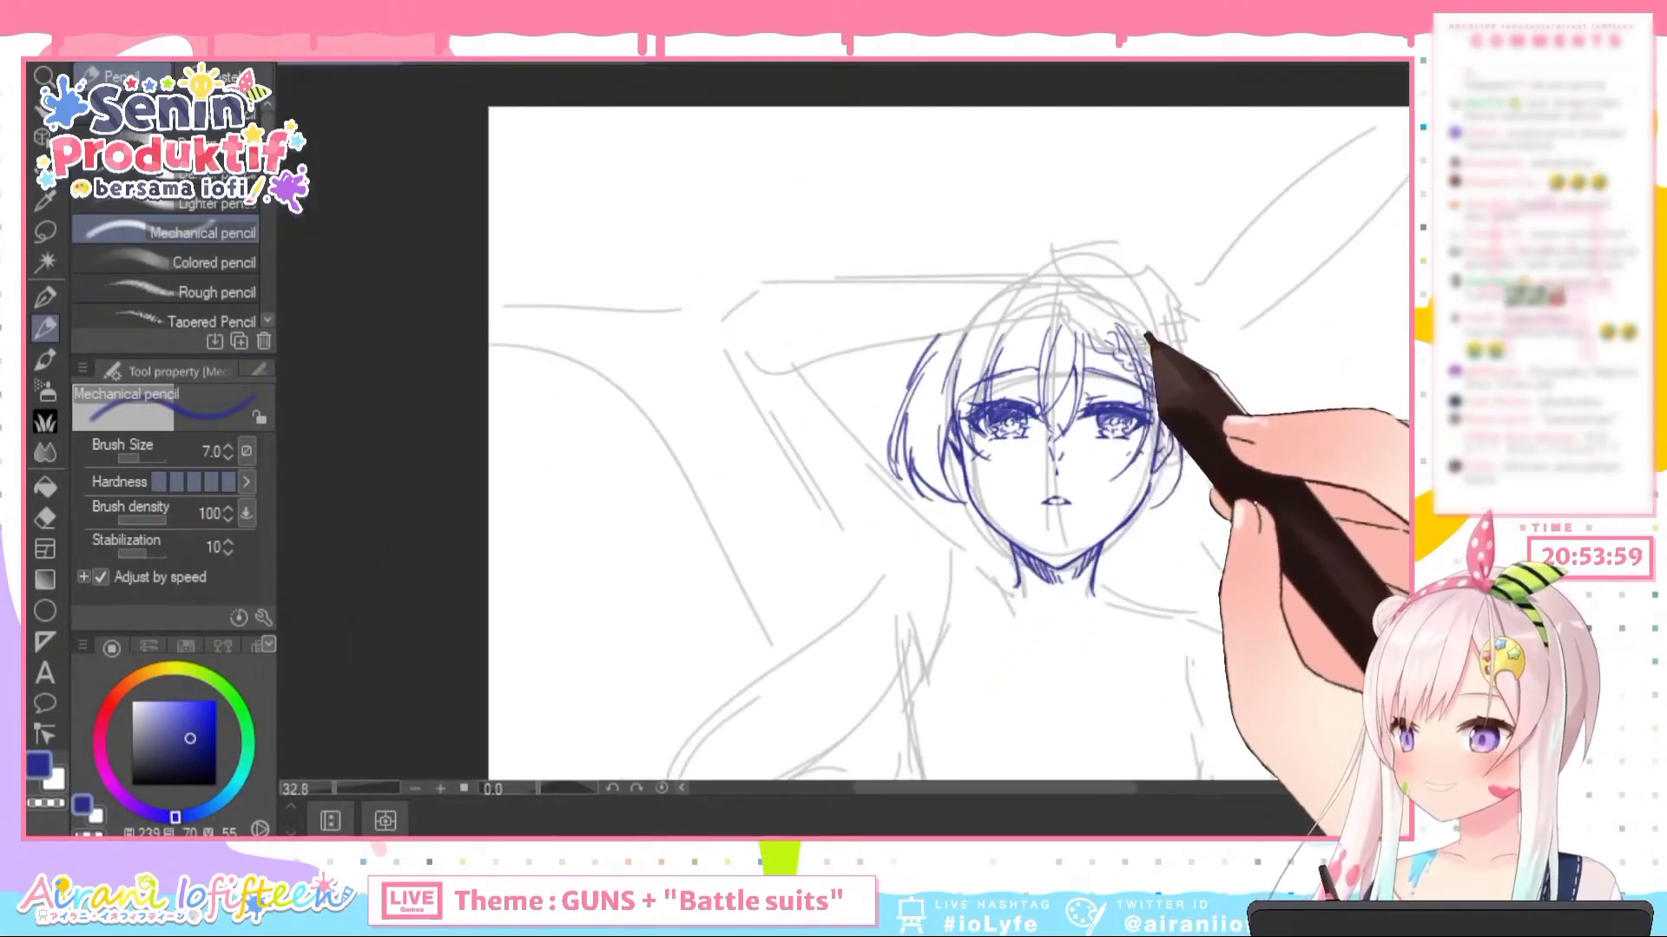
left_click_drag(1120, 469, 1181, 416)
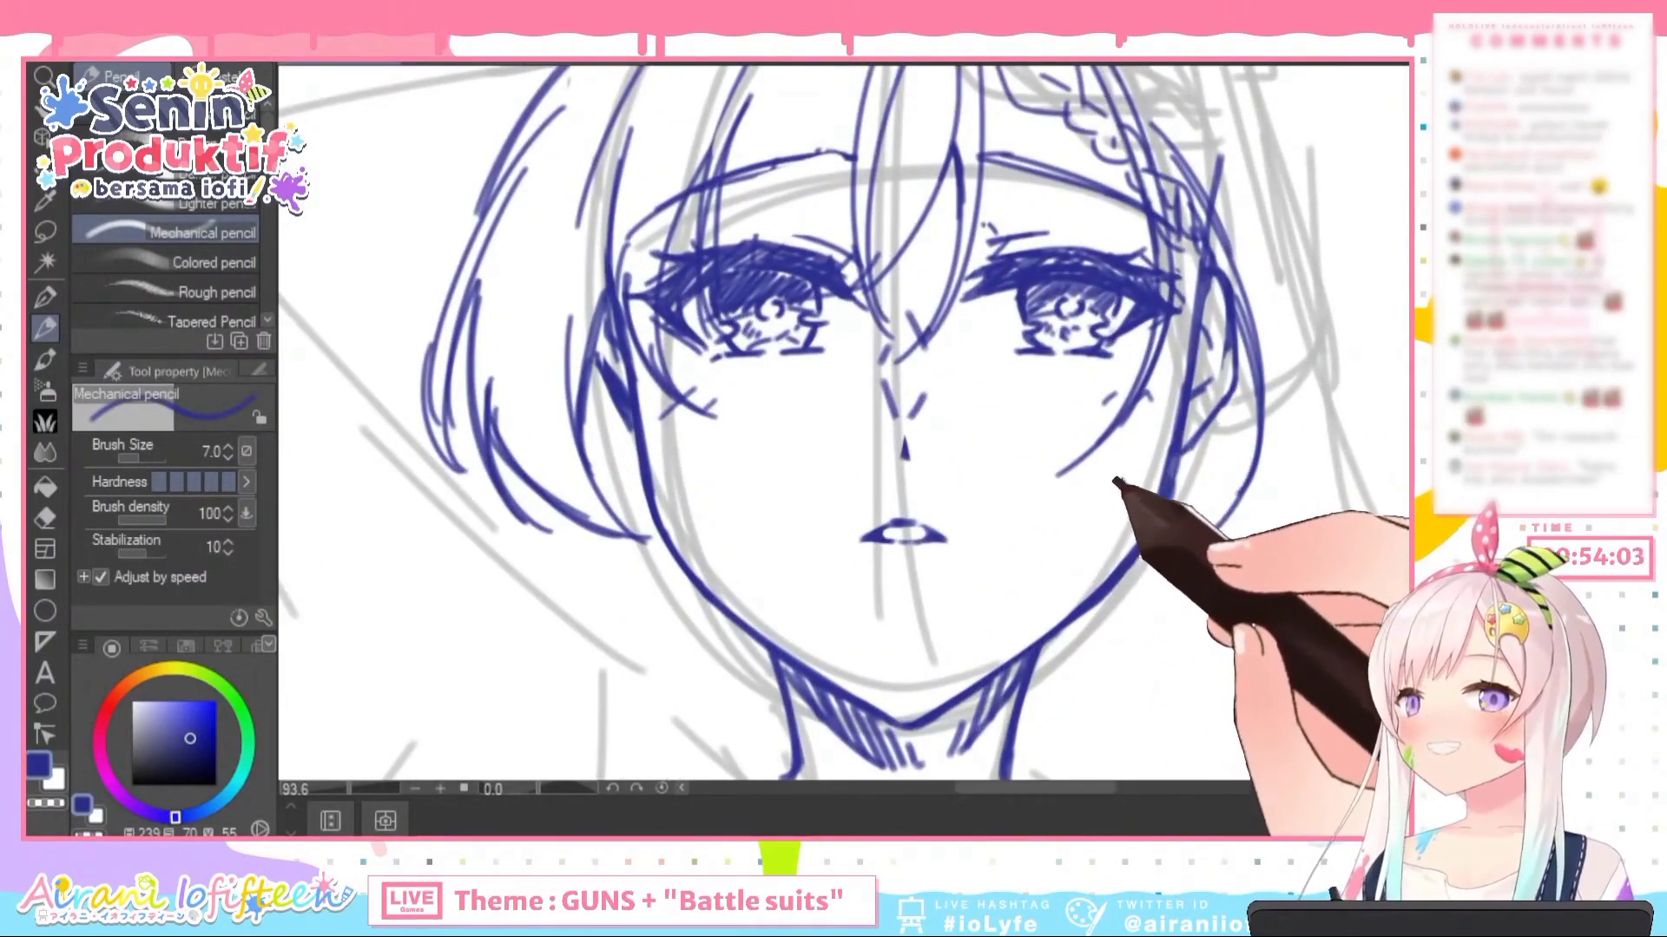
Darken the ear edge and the cheek contour below it on the left half of the face with extra pencil strokes
scroll(1117, 488, "down", 2)
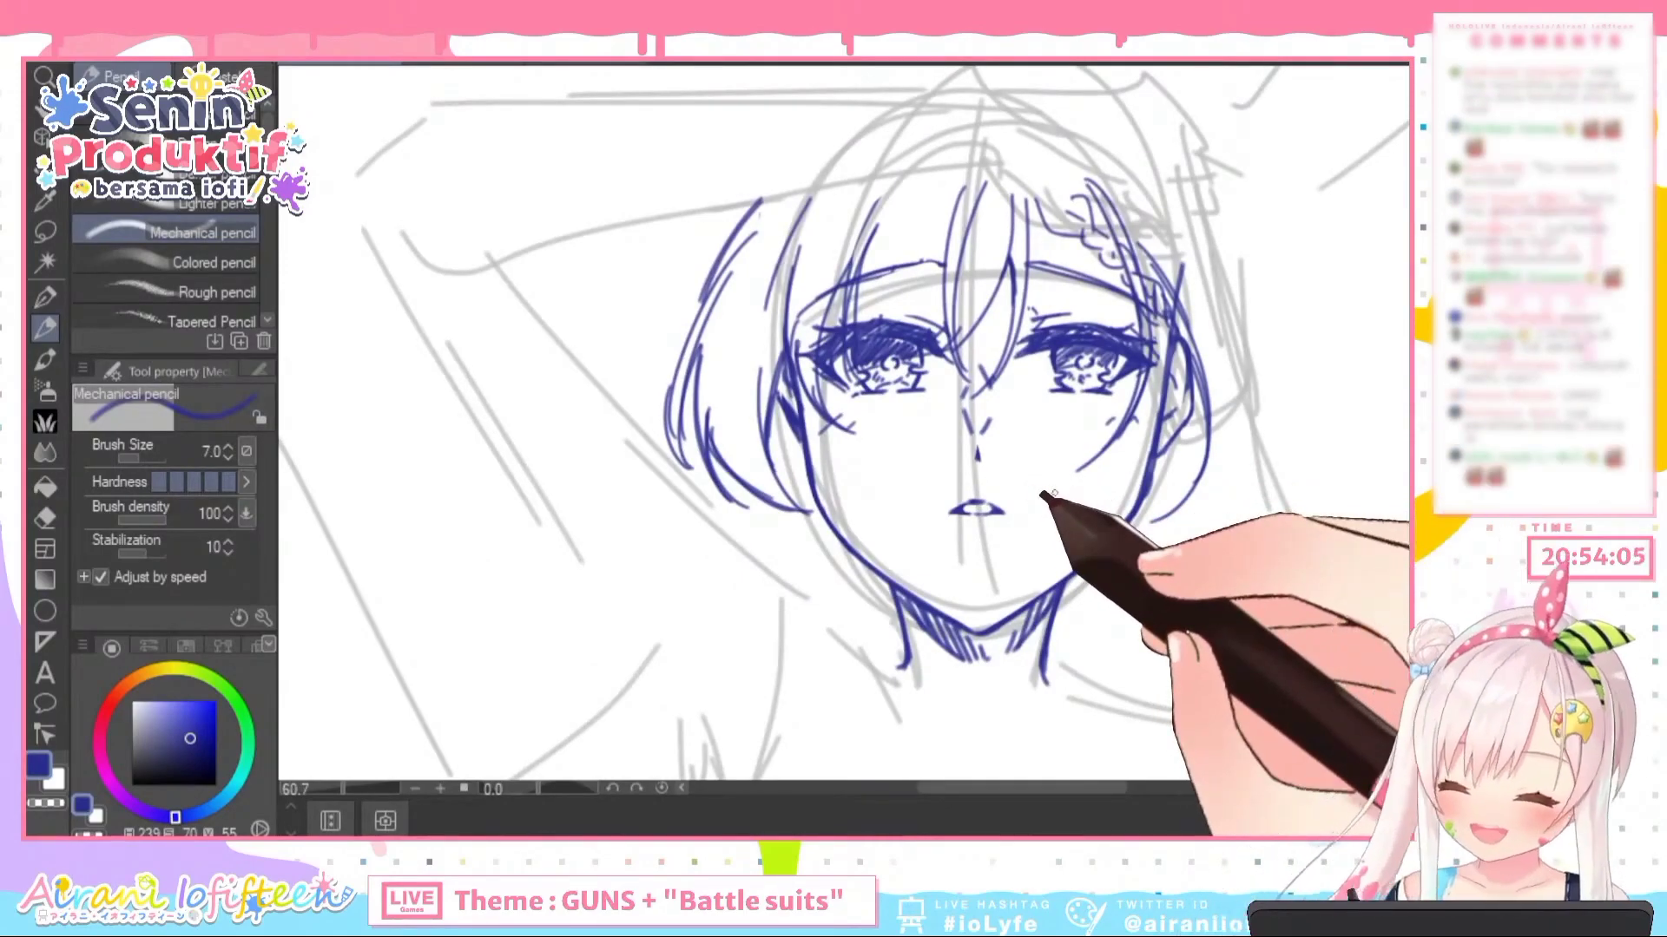
scroll(868, 417, "up", 4)
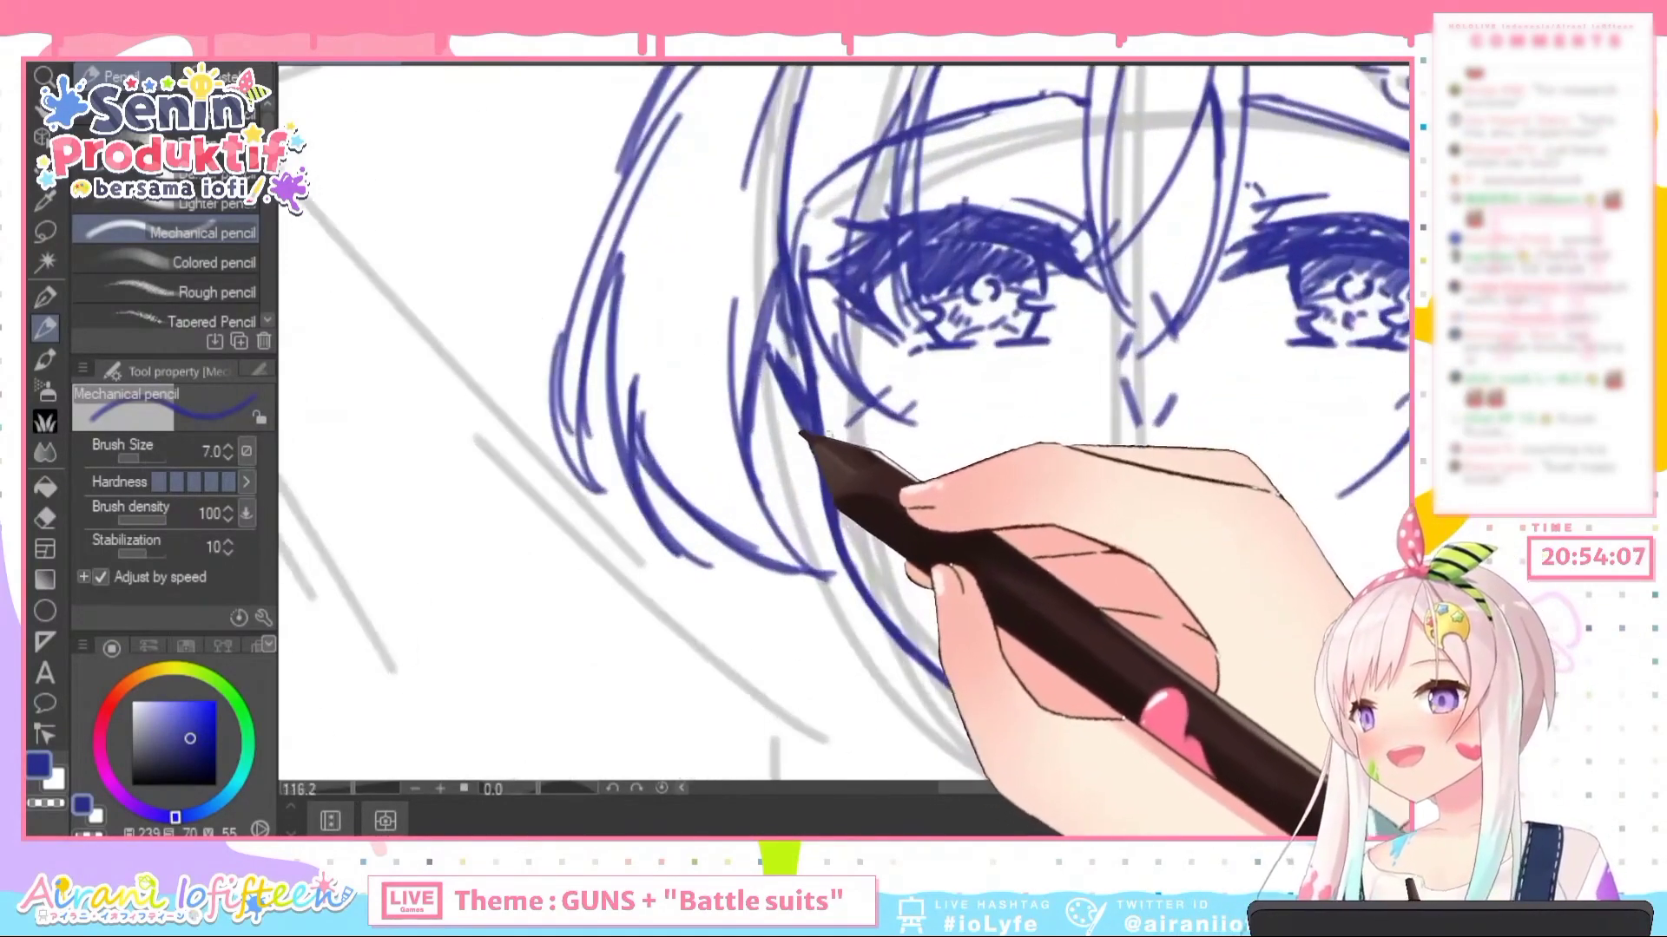
left_click_drag(780, 356, 831, 471)
mouse_move(816, 398)
left_mouse_down()
mouse_move(848, 560)
mouse_move(918, 653)
left_mouse_up()
scroll(877, 477, "down", 5)
scroll(1163, 491, "up", 5)
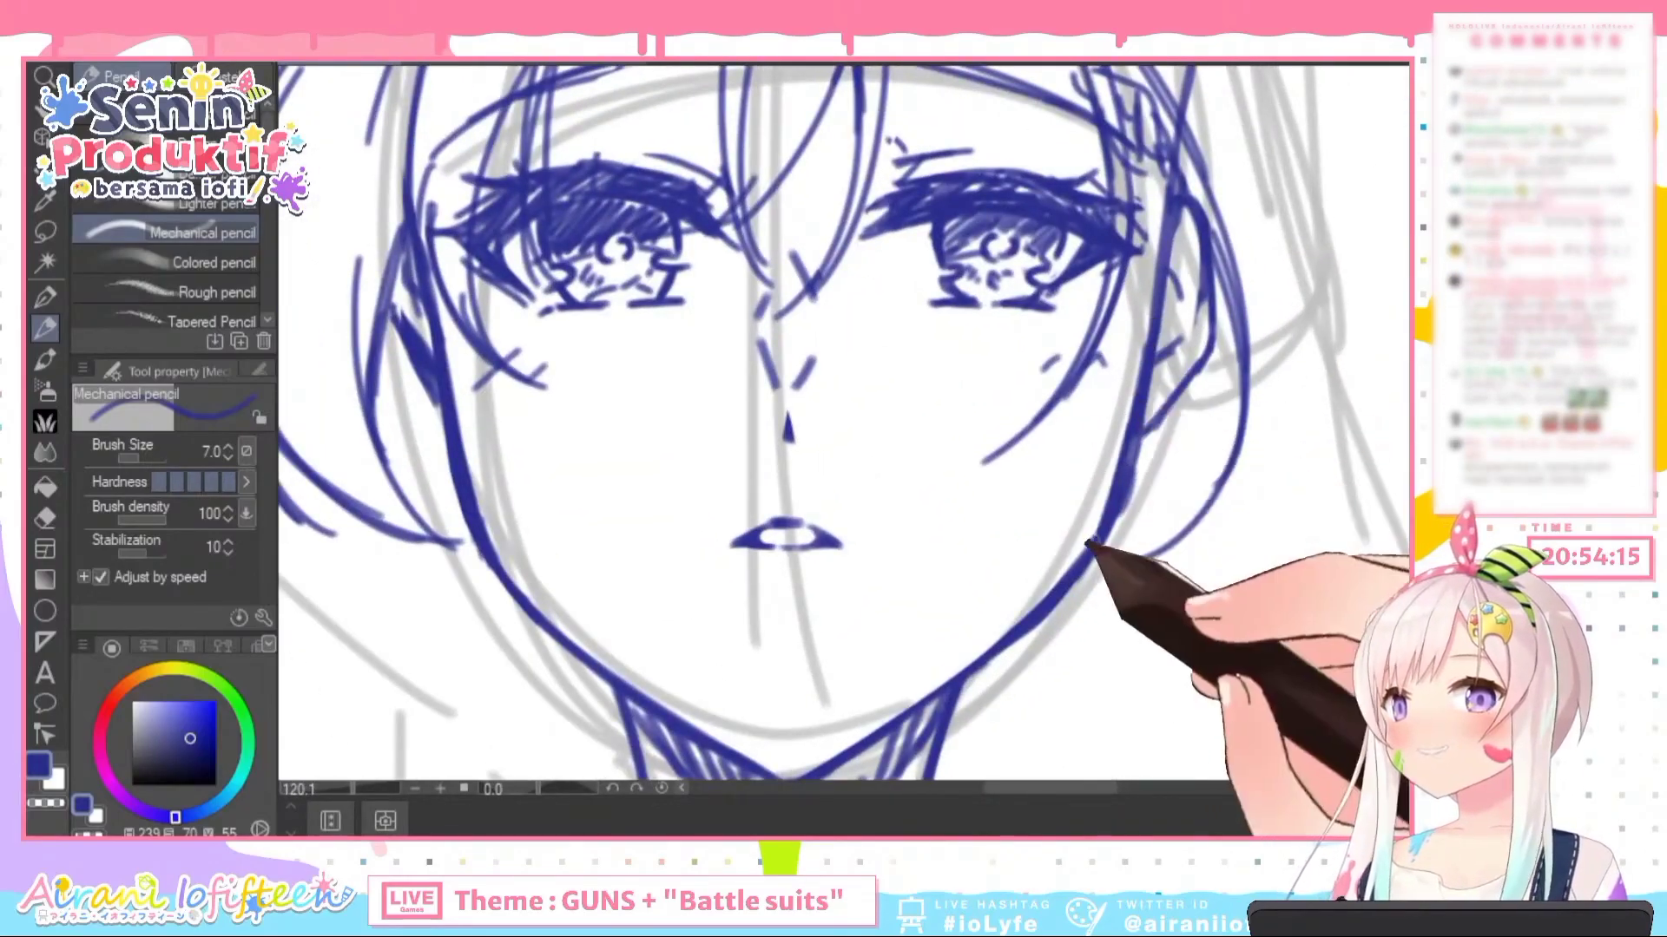